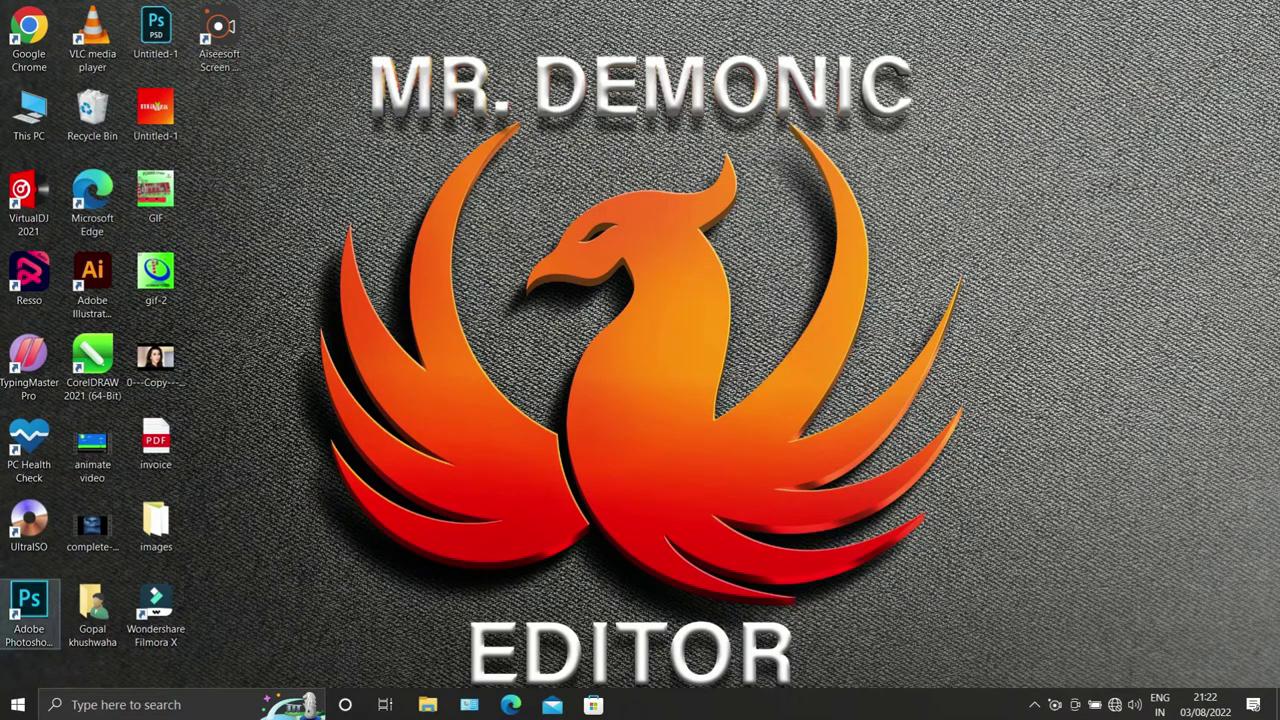
Step: Launch Photoshop and create a blank 4500 × 2906 px, 200 ppi white document
{"action": "left_click", "coordinate": [29, 610]}
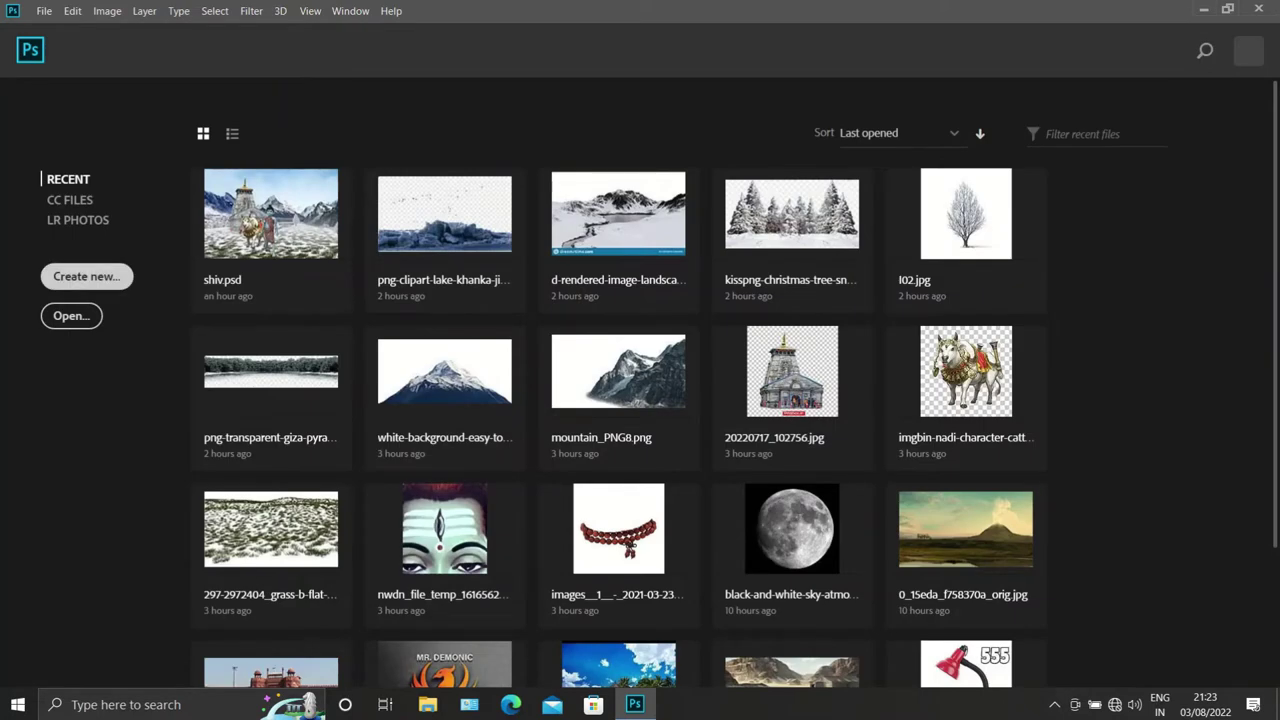
{"action": "left_click", "coordinate": [87, 276]}
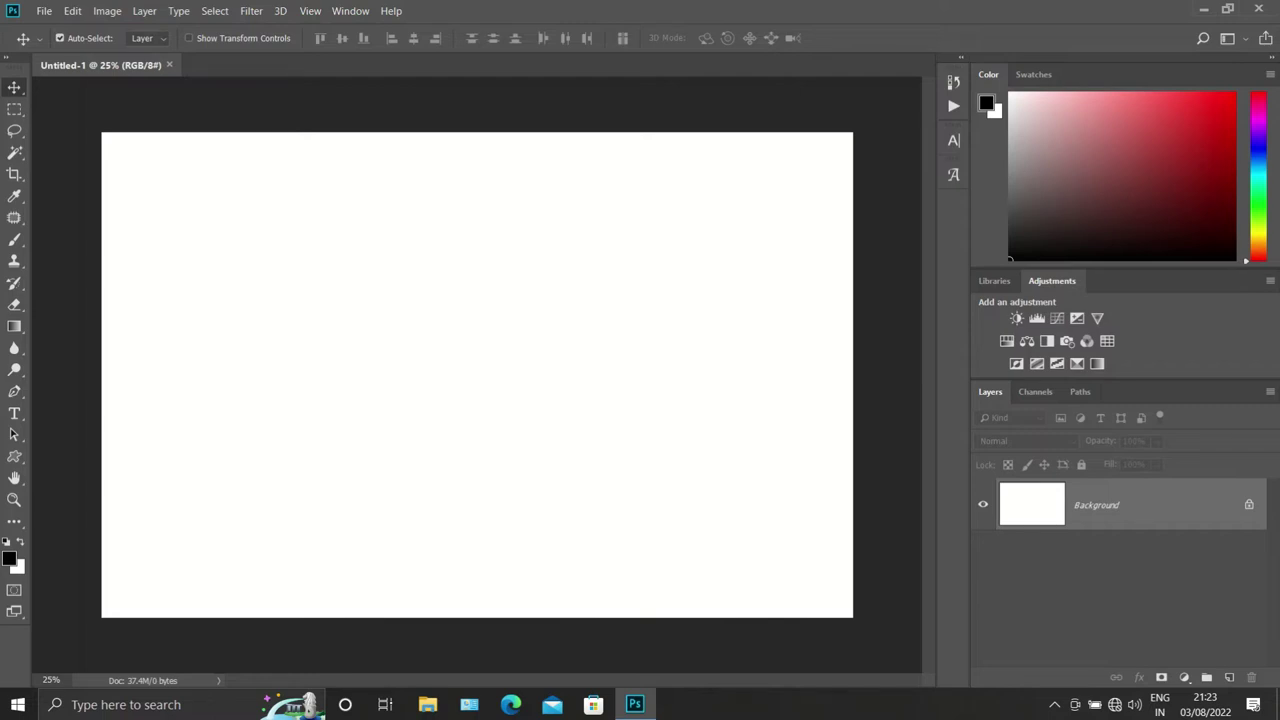
Step: Fill the white canvas with black using the Paint Bucket
{"action": "left_click", "coordinate": [14, 326]}
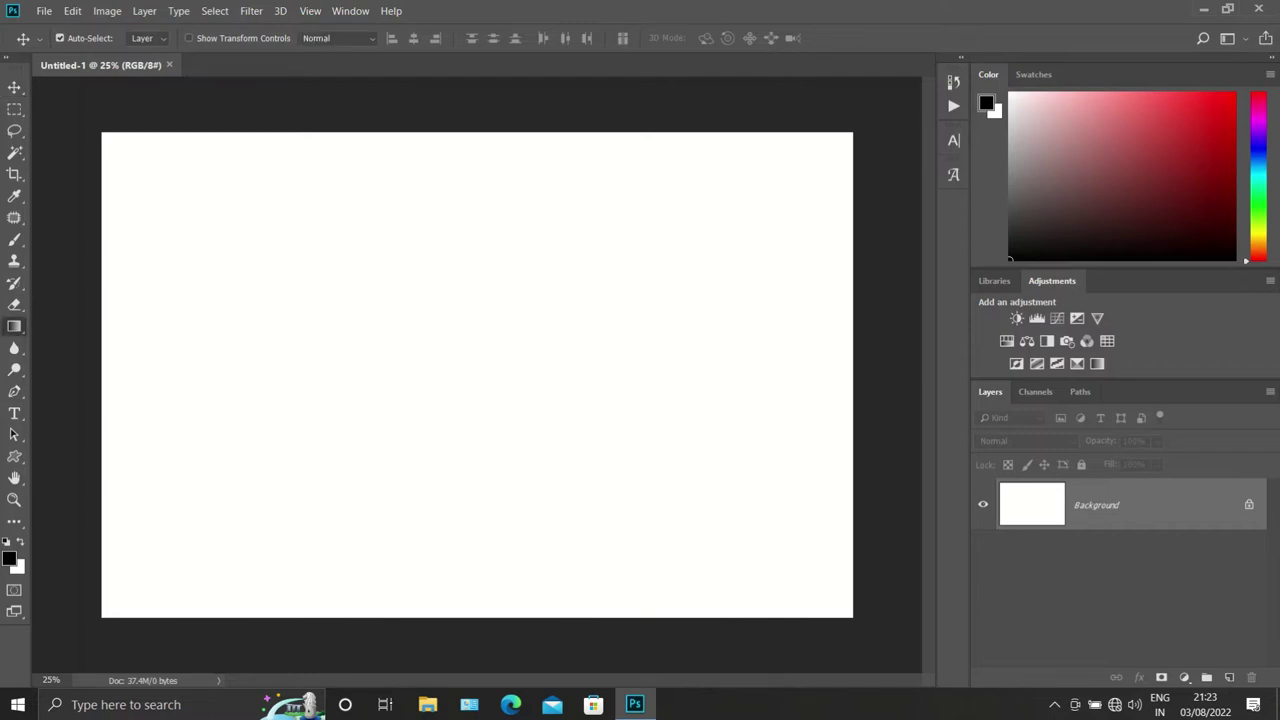
{"action": "left_click", "coordinate": [95, 342]}
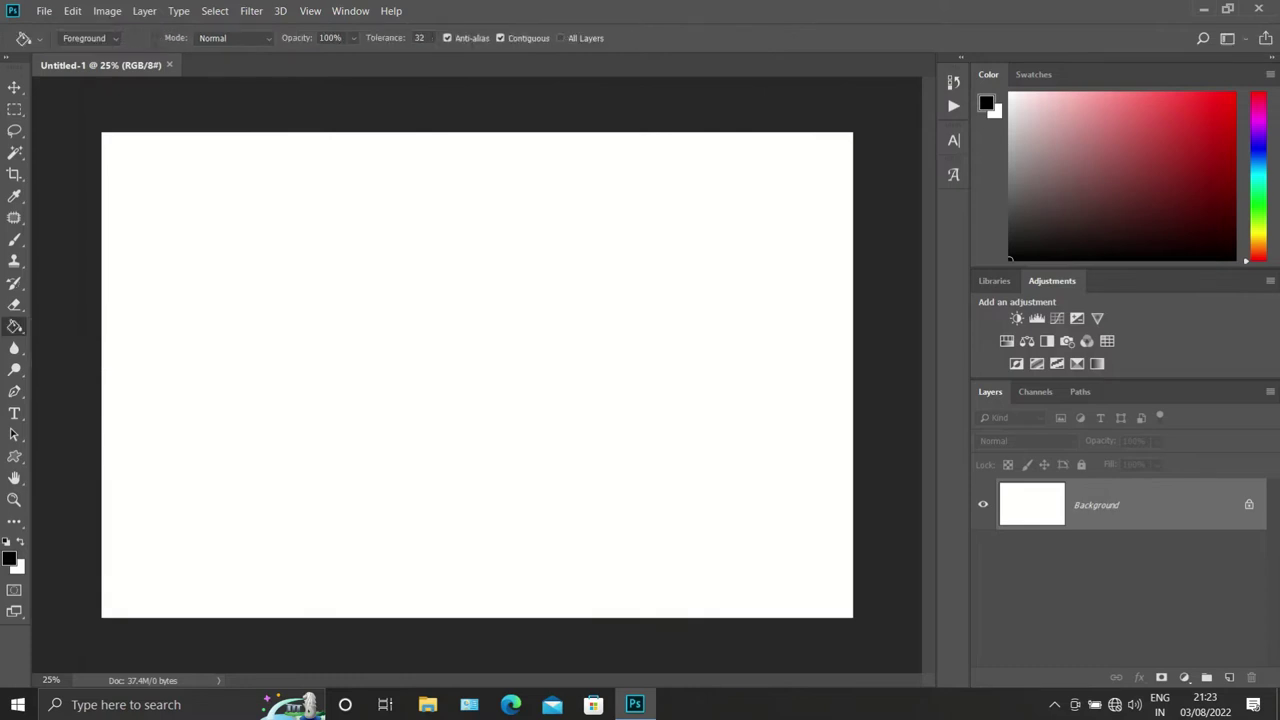
{"action": "left_click", "coordinate": [477, 375]}
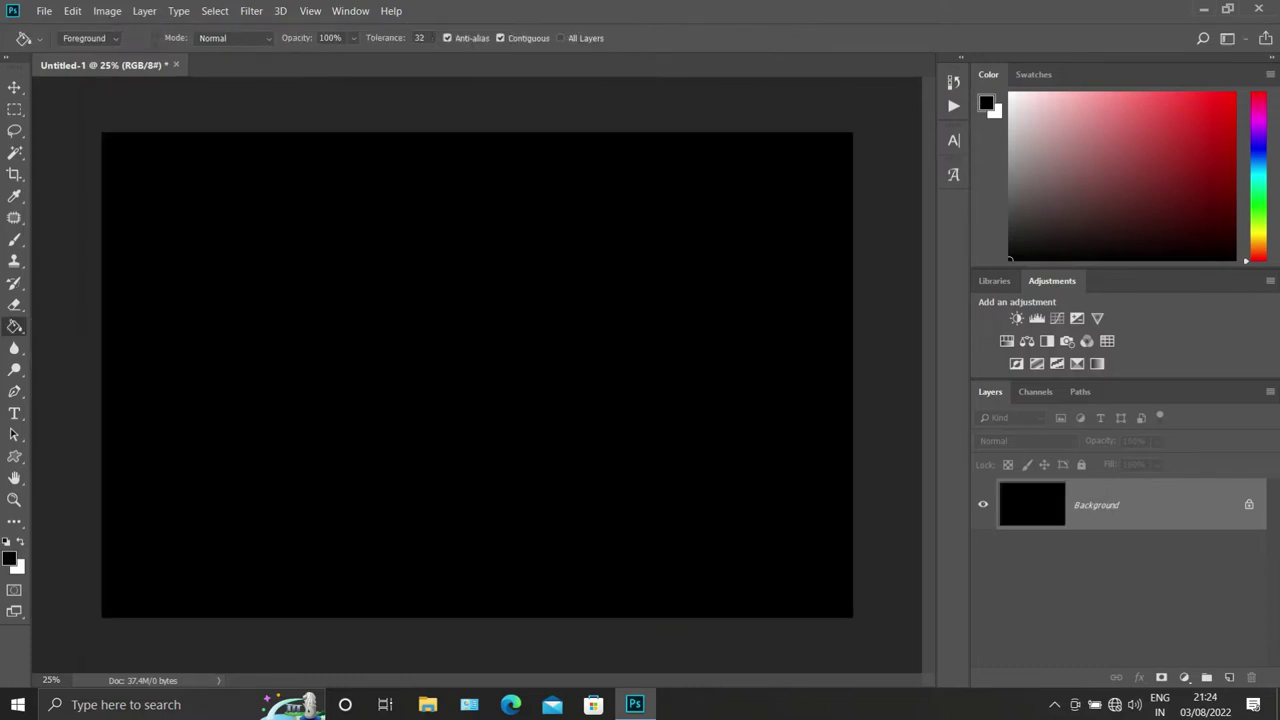
{"action": "key", "text": "v"}
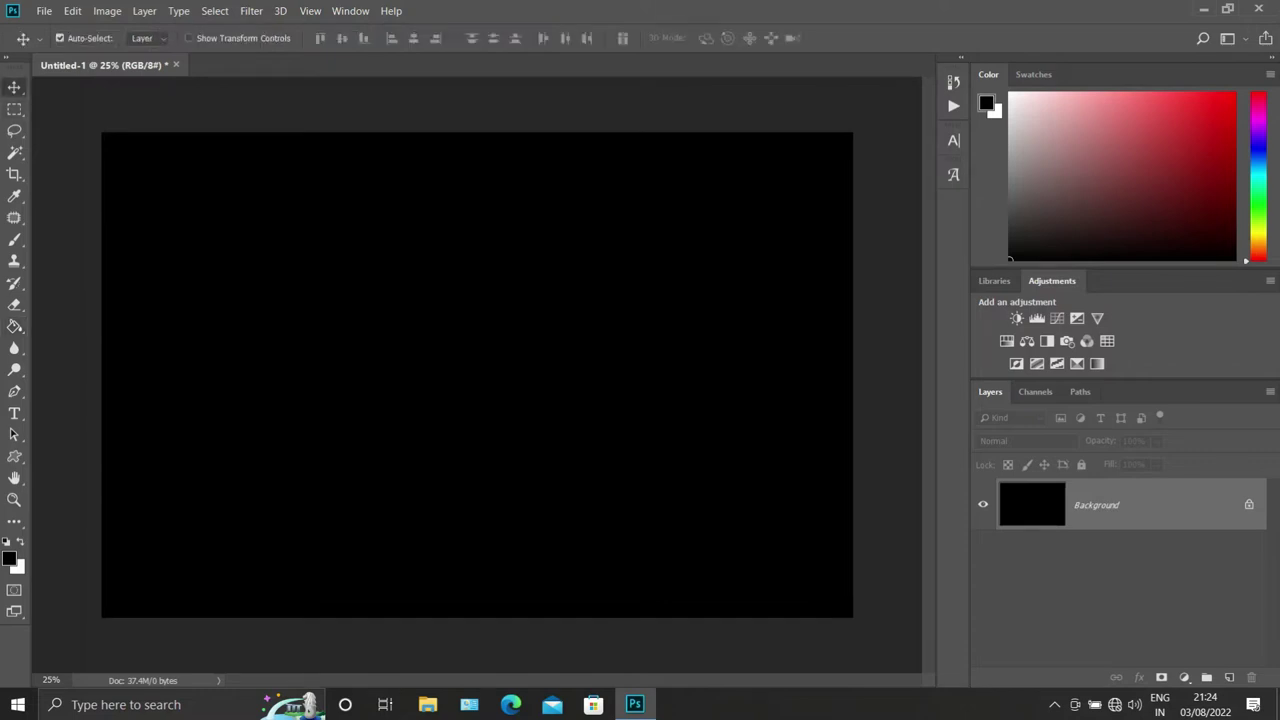
Step: Draw a yellow-filled 1927 × 1927 px circle with the Ellipse Tool
{"action": "left_click", "coordinate": [14, 456]}
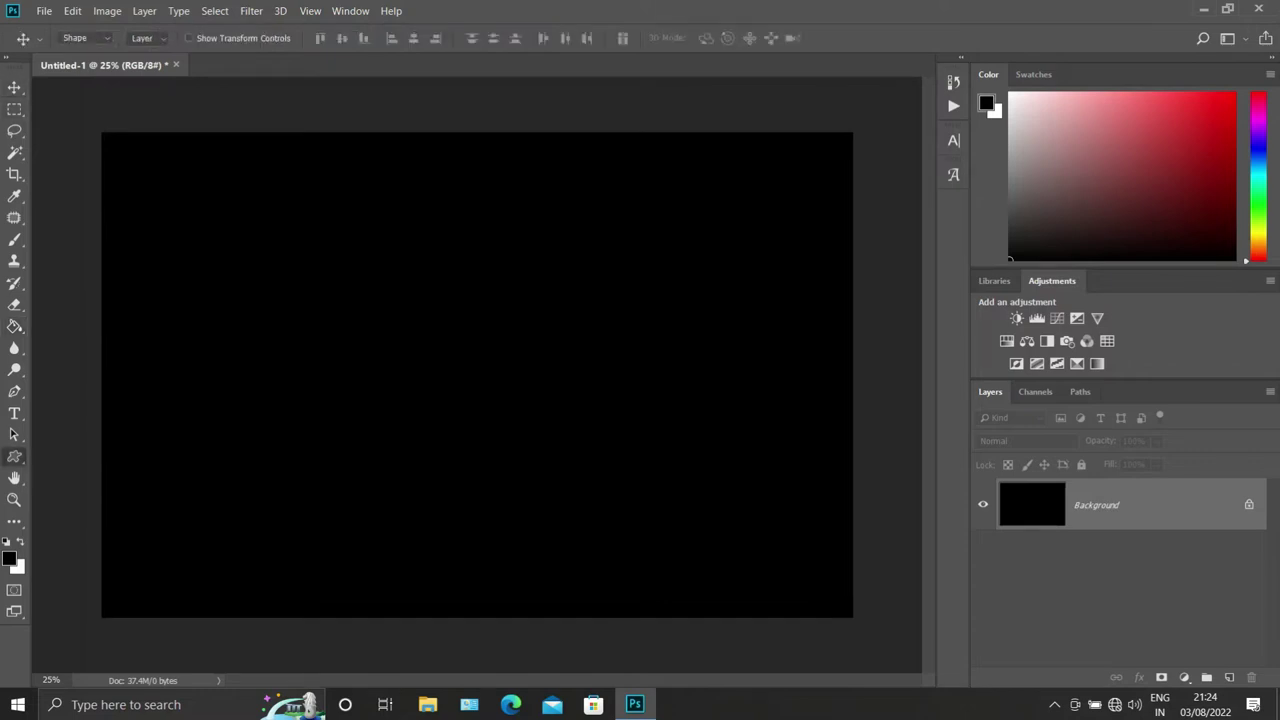
{"action": "left_click", "coordinate": [14, 456]}
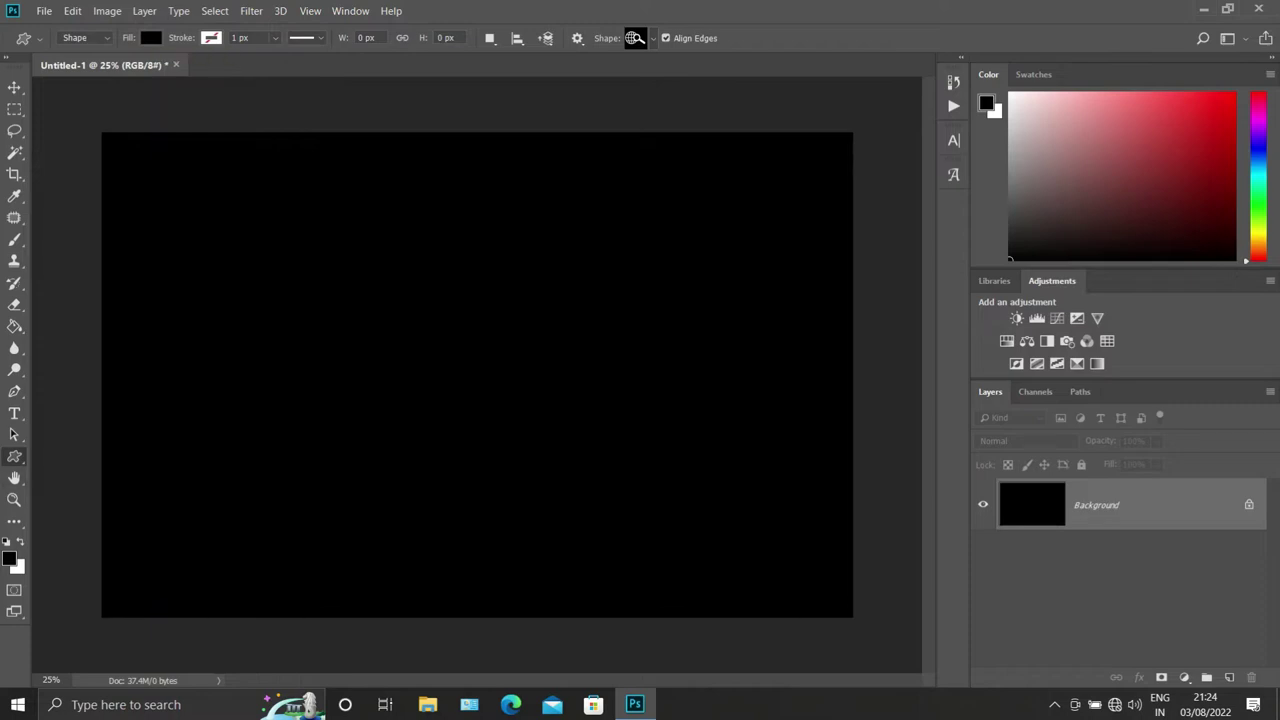
{"action": "right_click", "coordinate": [14, 456]}
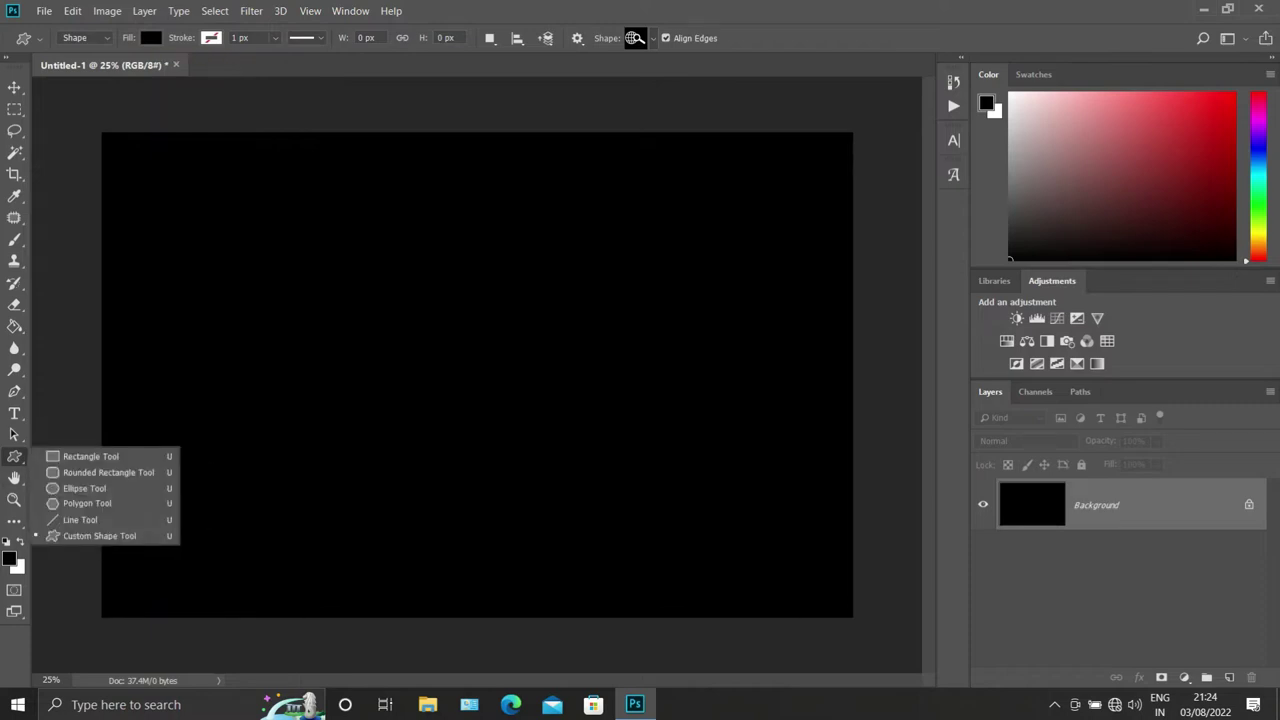
{"action": "left_click", "coordinate": [84, 488]}
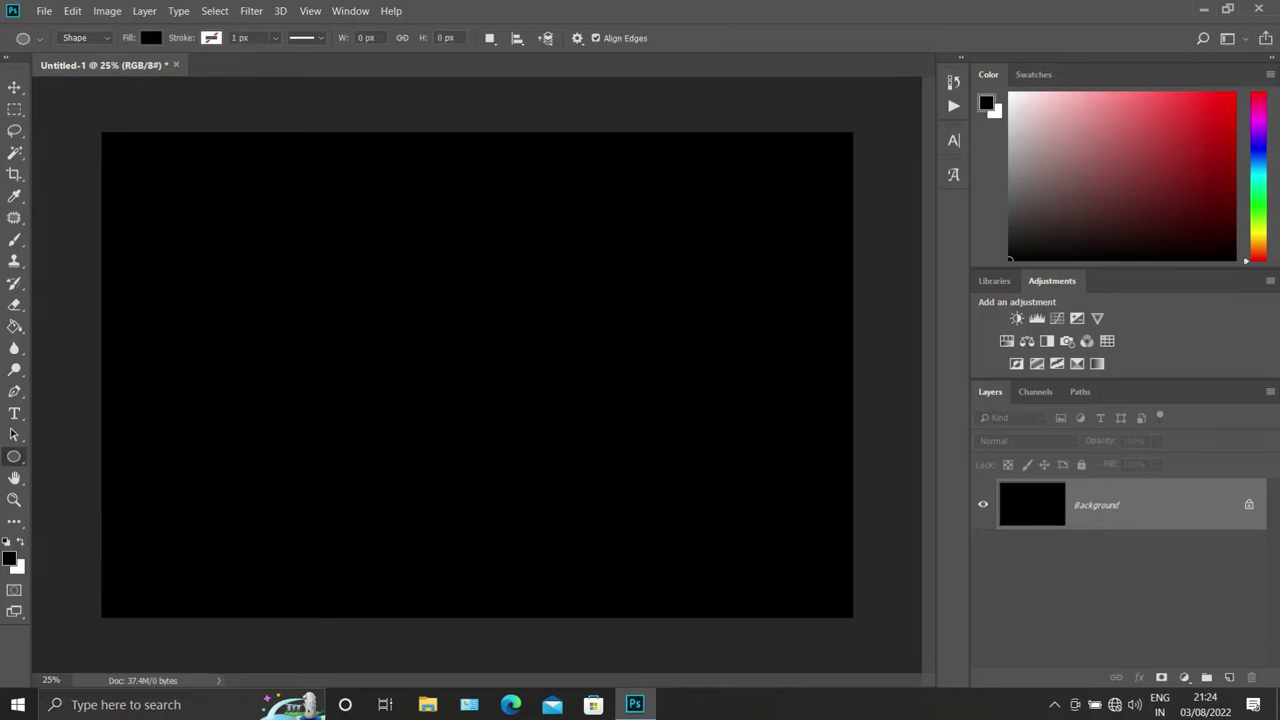
{"action": "left_click", "coordinate": [150, 37]}
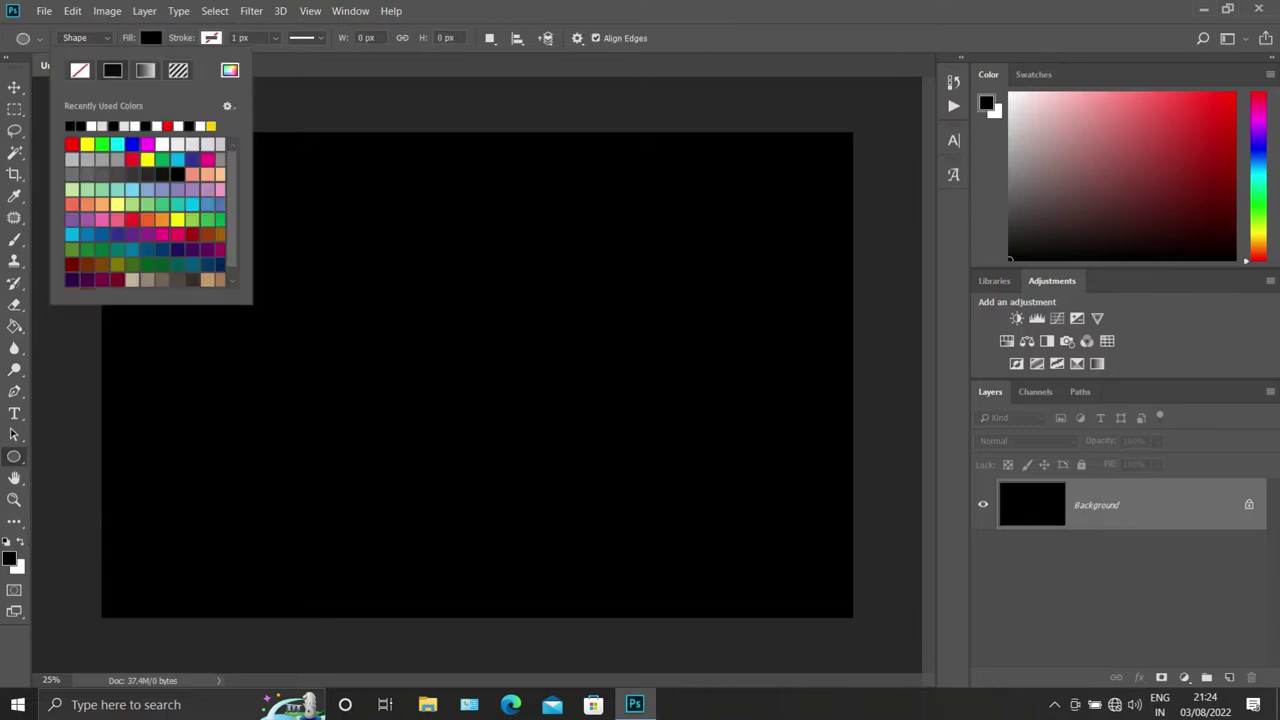
{"action": "left_click", "coordinate": [210, 125]}
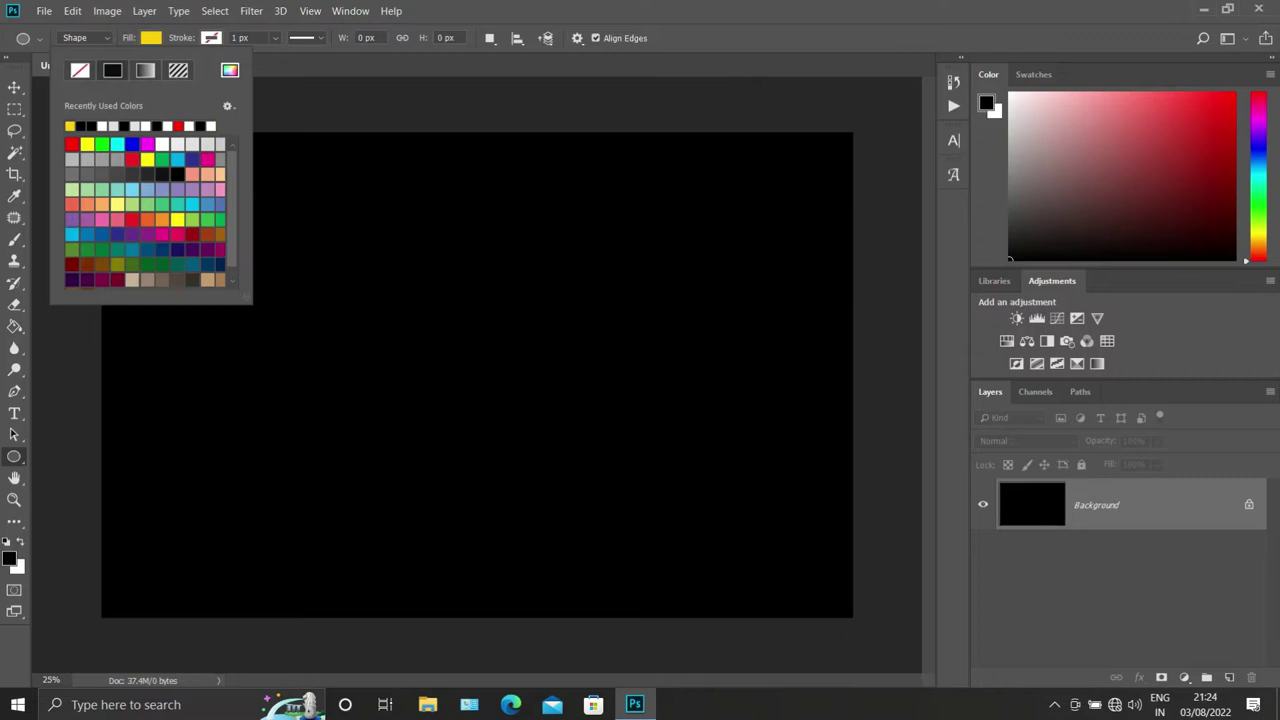
{"action": "left_click", "coordinate": [332, 272]}
{"action": "mouse_move", "coordinate": [332, 272]}
{"action": "left_mouse_down"}
{"action": "mouse_move", "coordinate": [677, 618]}
{"action": "mouse_move", "coordinate": [655, 595]}
{"action": "left_mouse_up"}
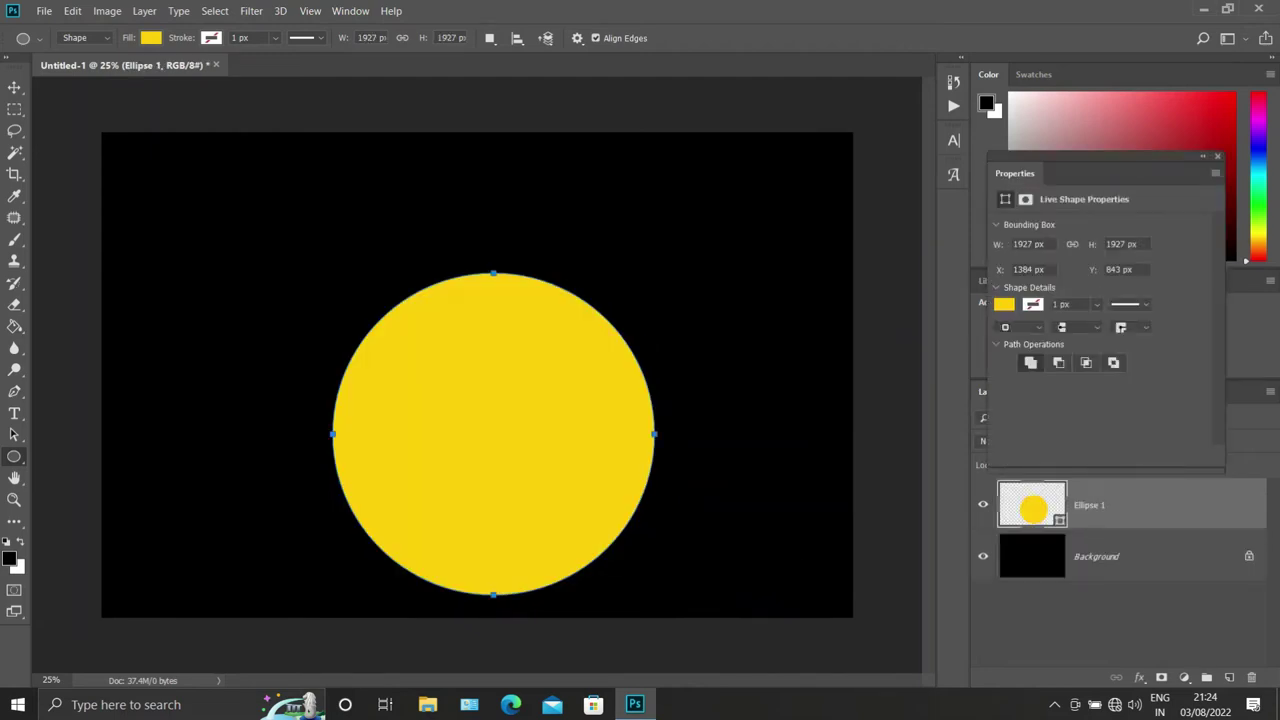
{"action": "key", "text": "Return"}
Step: Move the circle up and fill a white oval eye on a new layer
{"action": "key", "text": "v"}
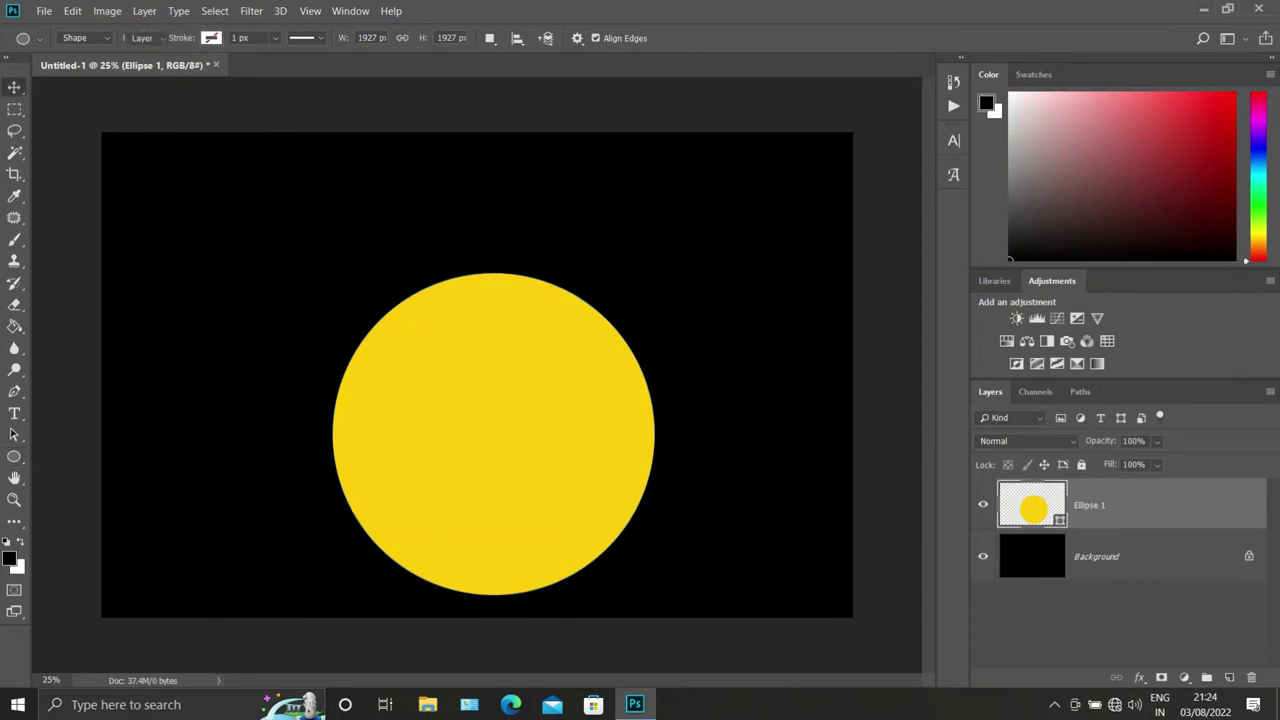
{"action": "left_click_drag", "start_coordinate": [489, 363], "coordinate": [455, 292]}
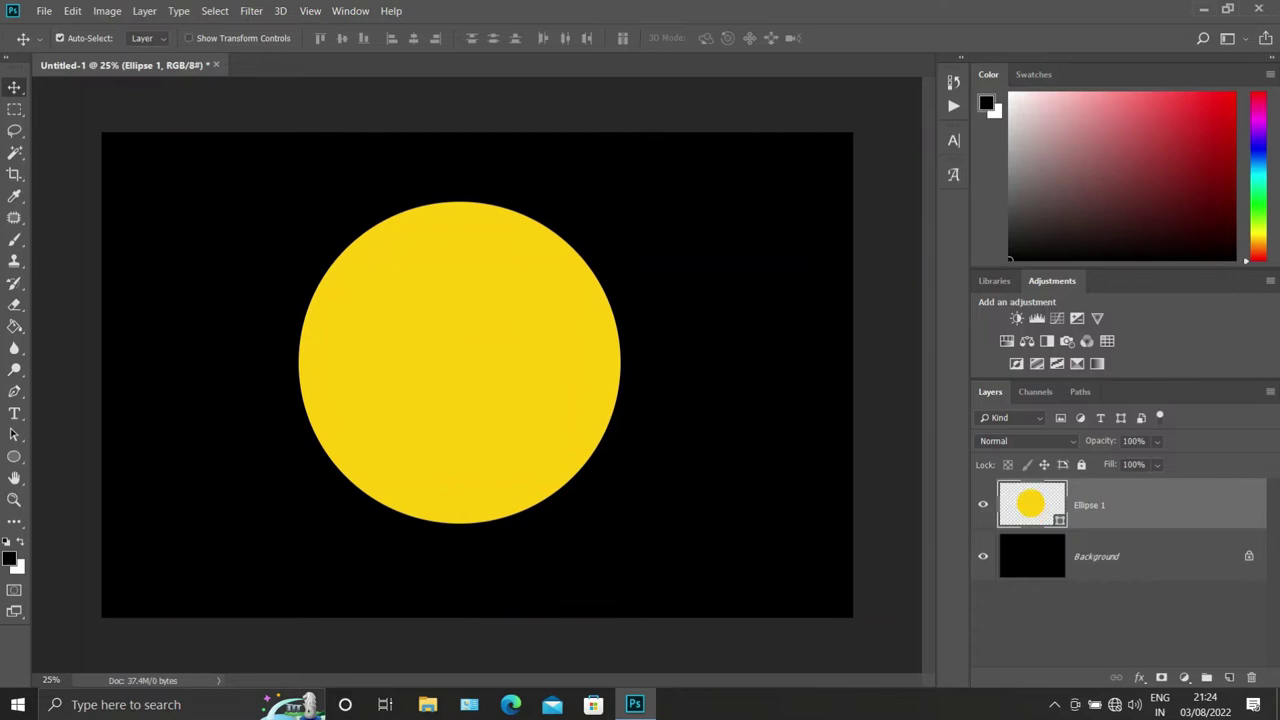
{"action": "left_click", "coordinate": [1229, 677]}
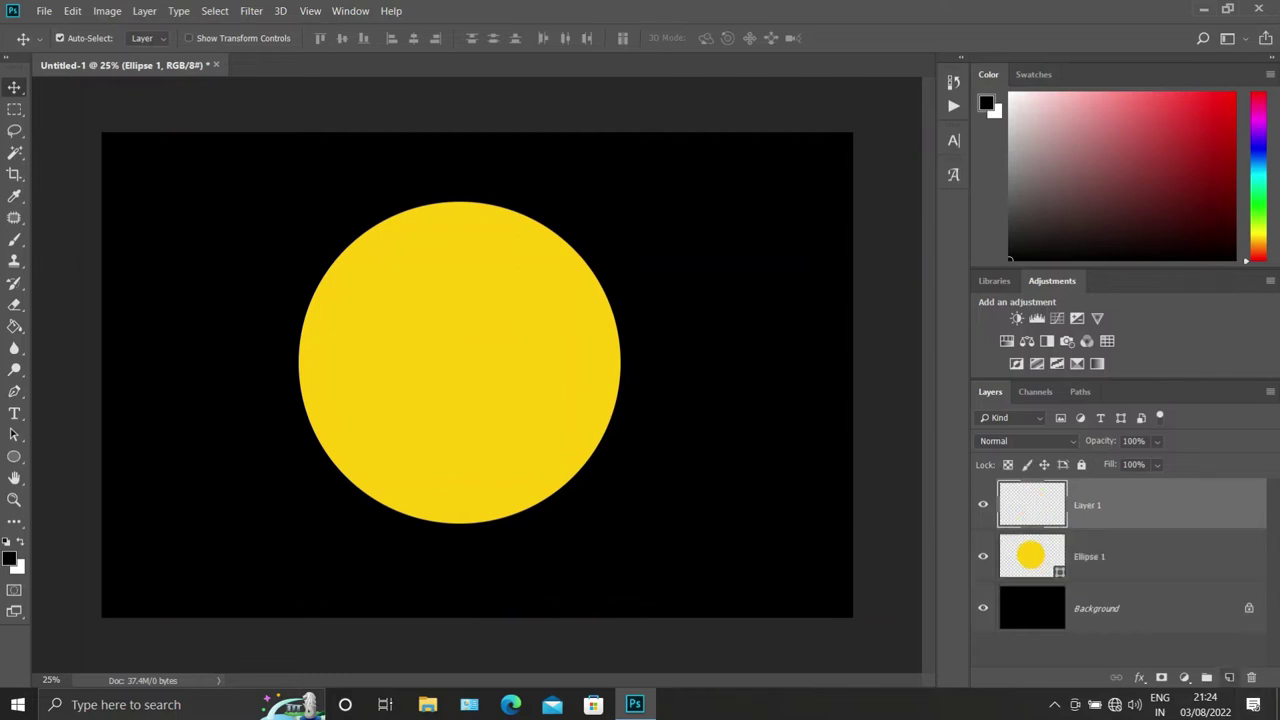
{"action": "left_click", "coordinate": [14, 109]}
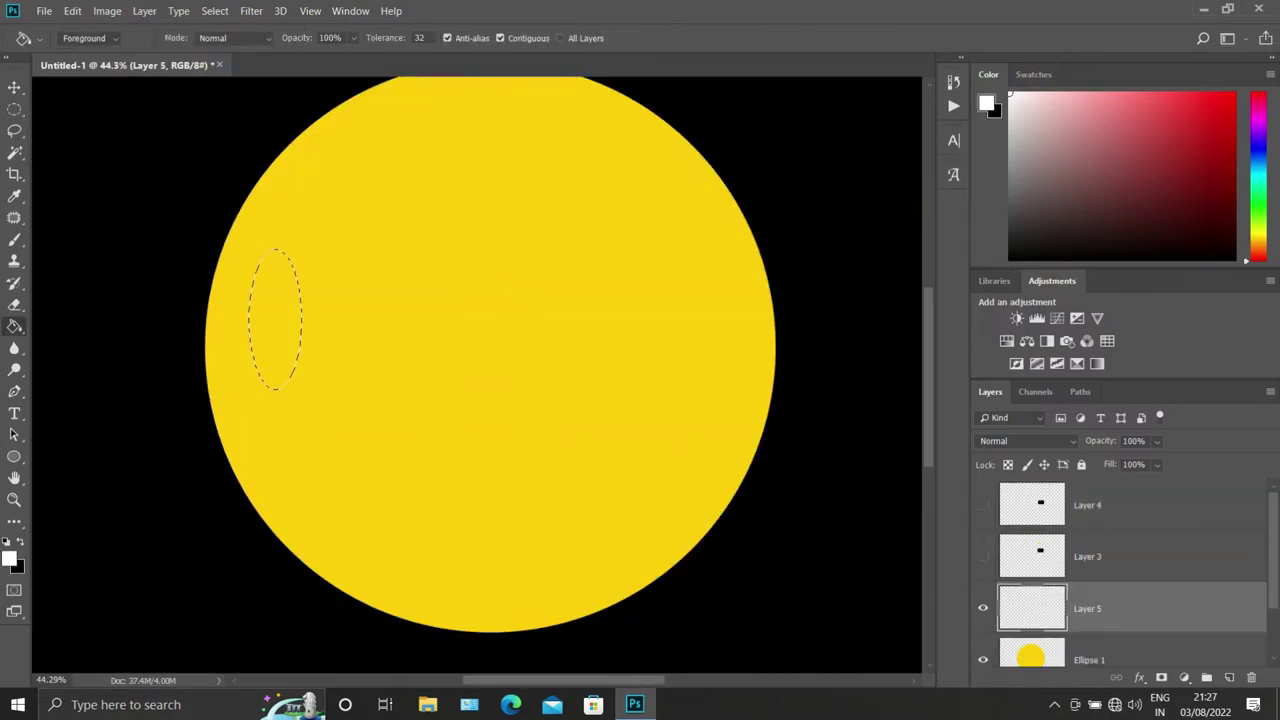
{"action": "key", "text": "alt+BackSpace"}
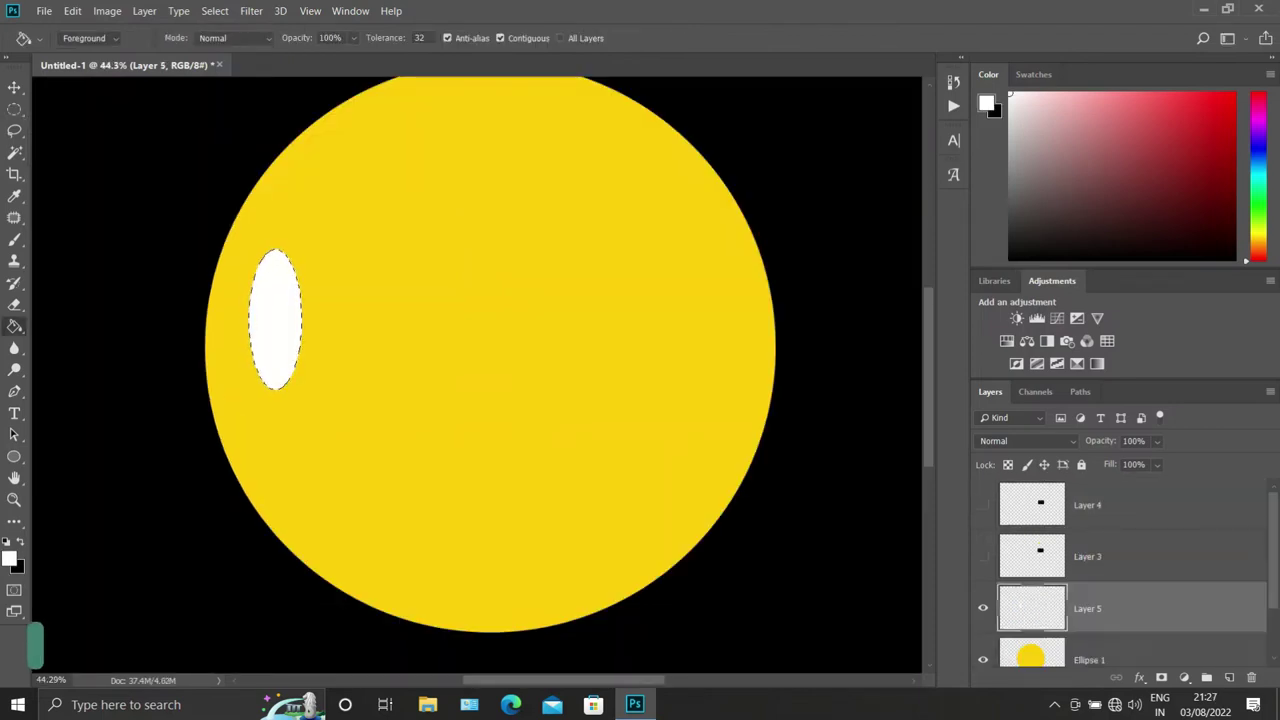
{"action": "key", "text": "ctrl+d"}
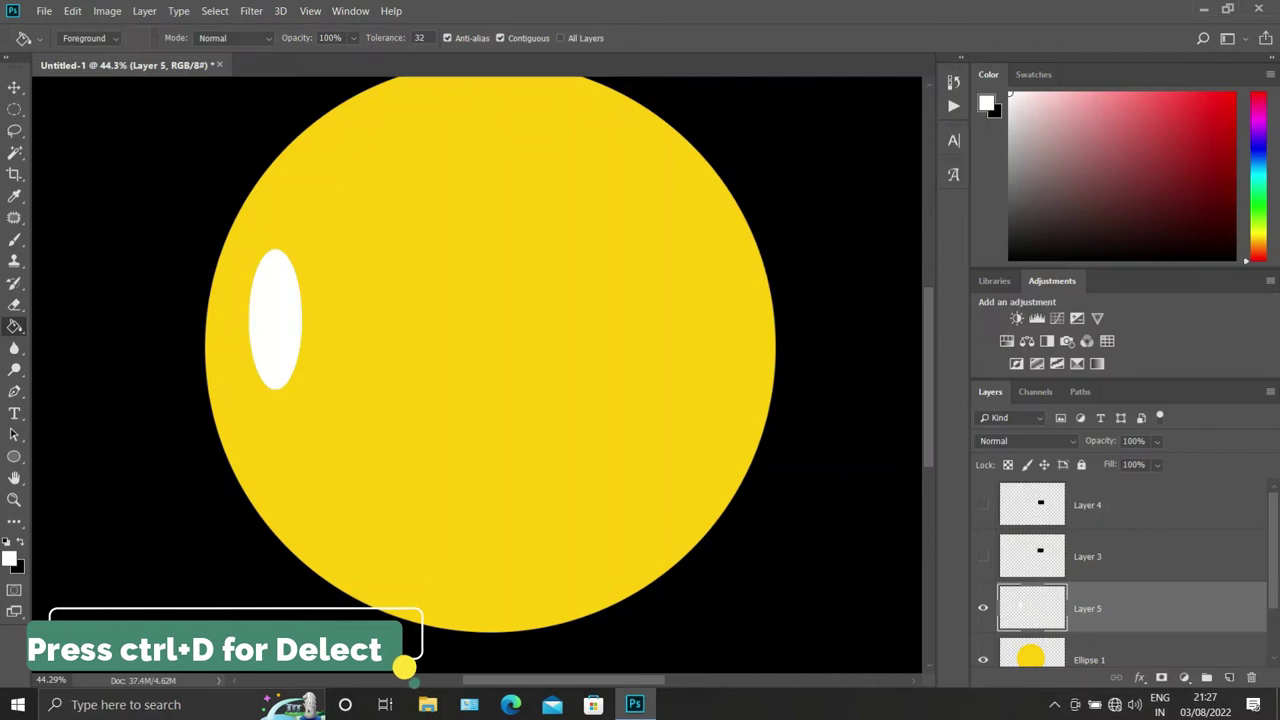
Step: Add a black oval pupil inside the white eye on its own new layer
{"action": "key", "text": "d"}
{"action": "key", "text": "m"}
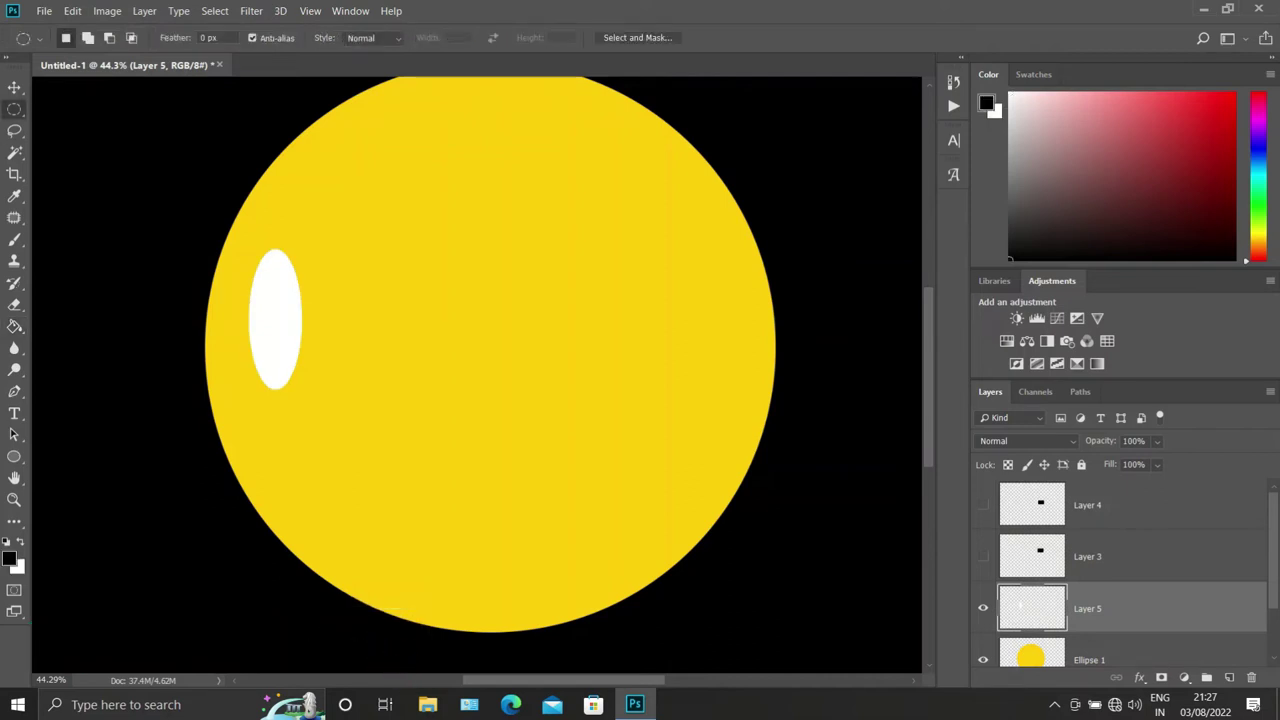
{"action": "left_click", "coordinate": [1229, 677]}
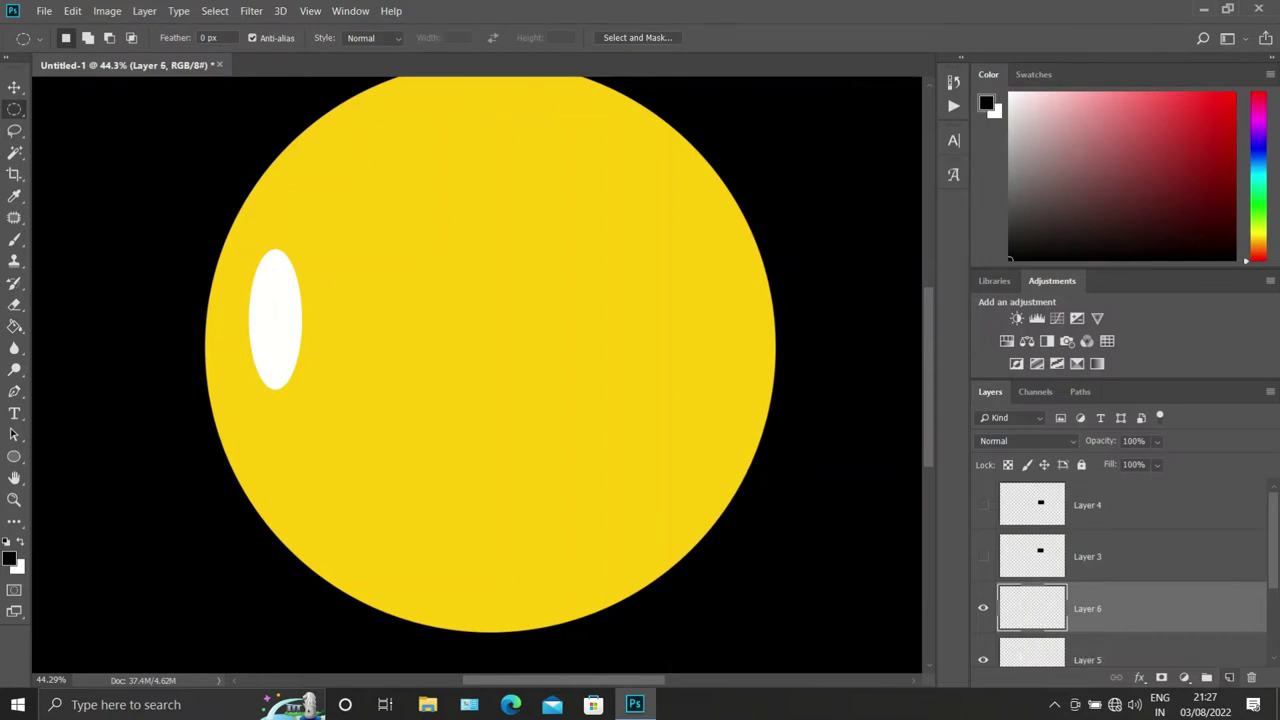
{"action": "left_click_drag", "start_coordinate": [264, 324], "coordinate": [279, 384]}
{"action": "key", "text": "g"}
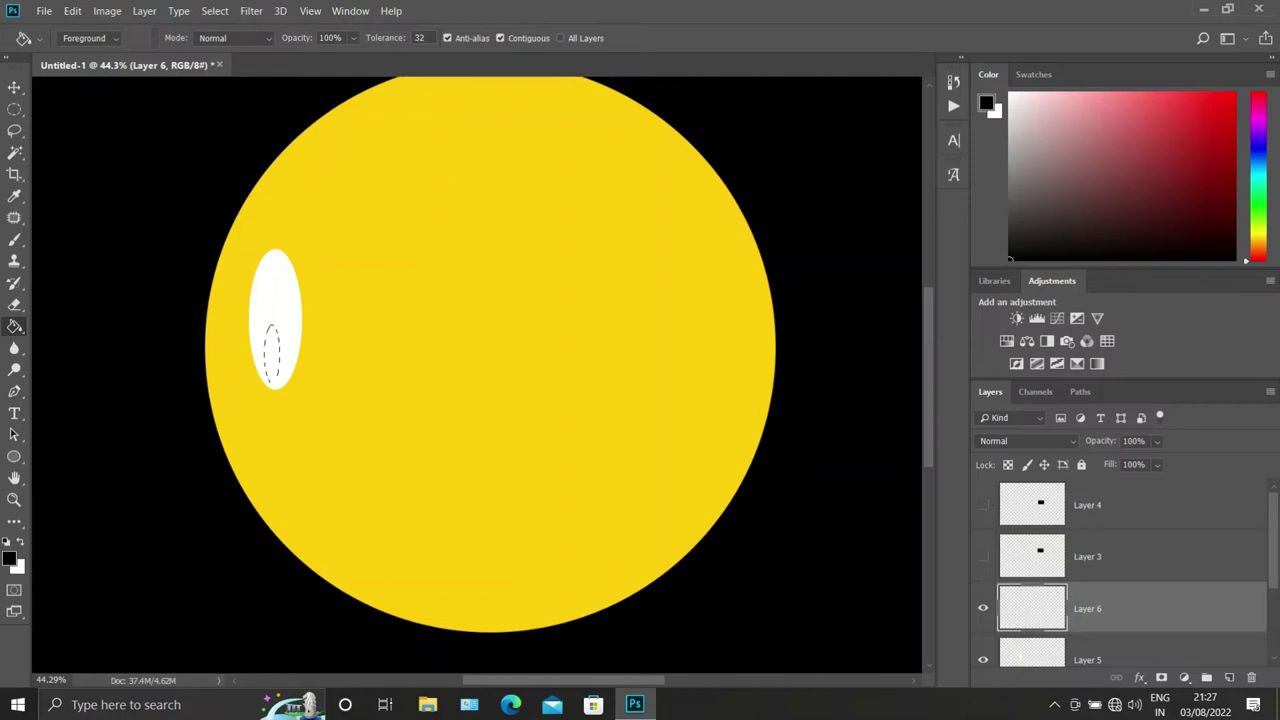
{"action": "key", "text": "alt+BackSpace"}
{"action": "key", "text": "ctrl+d"}
{"action": "key", "text": "v"}
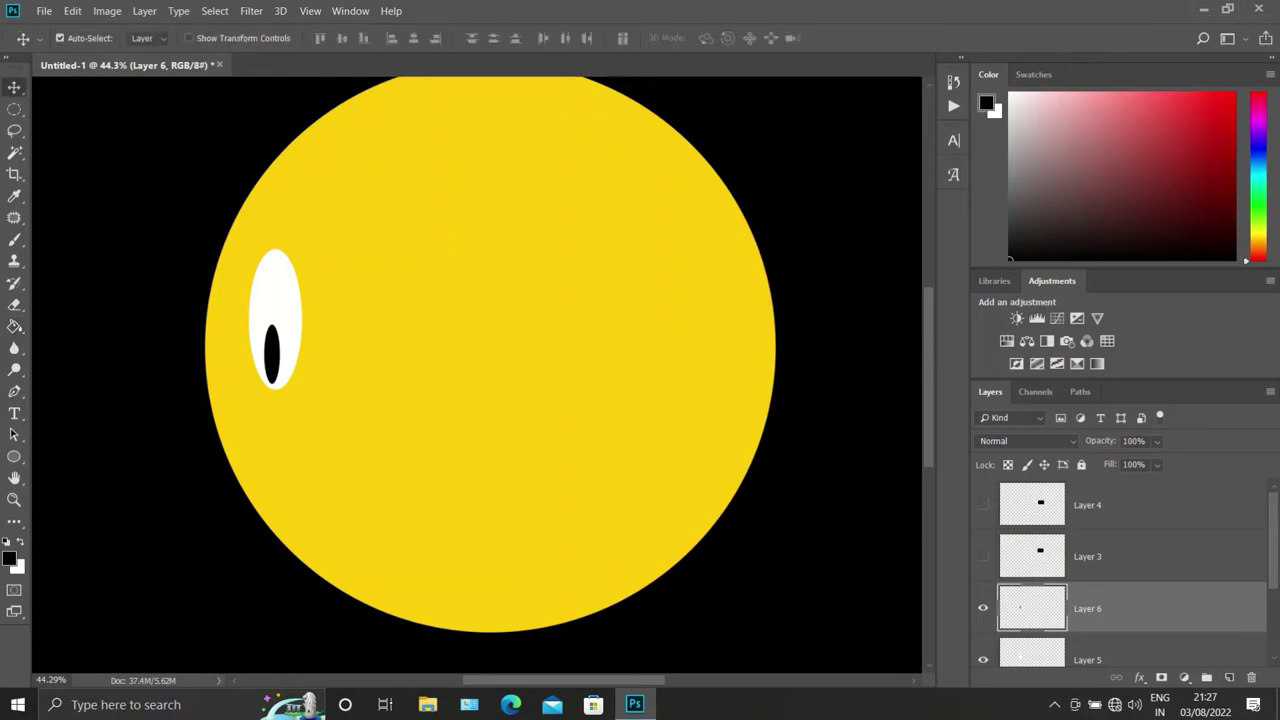
Step: Merge the eye and pupil layers into Layer 6 and Alt-drag a copy to the right
{"action": "left_click", "coordinate": [1150, 655], "text": "ctrl"}
{"action": "right_click", "coordinate": [1157, 605]}
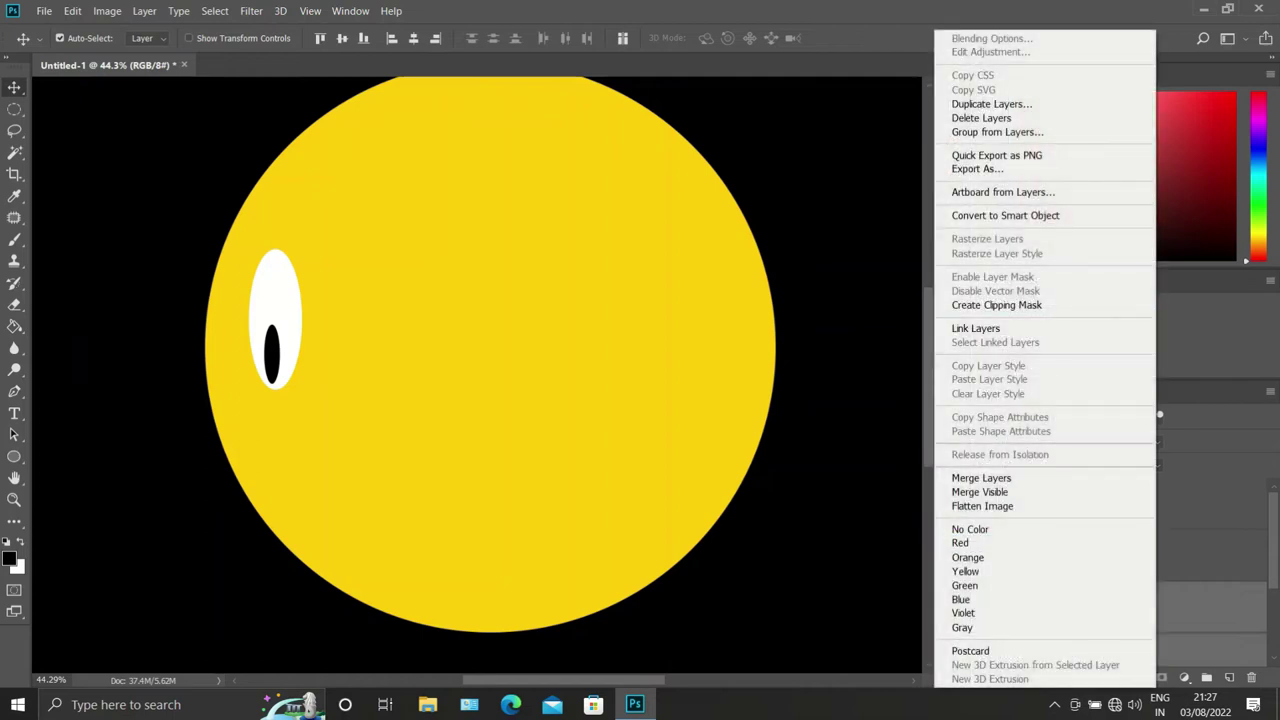
{"action": "left_click", "coordinate": [996, 305]}
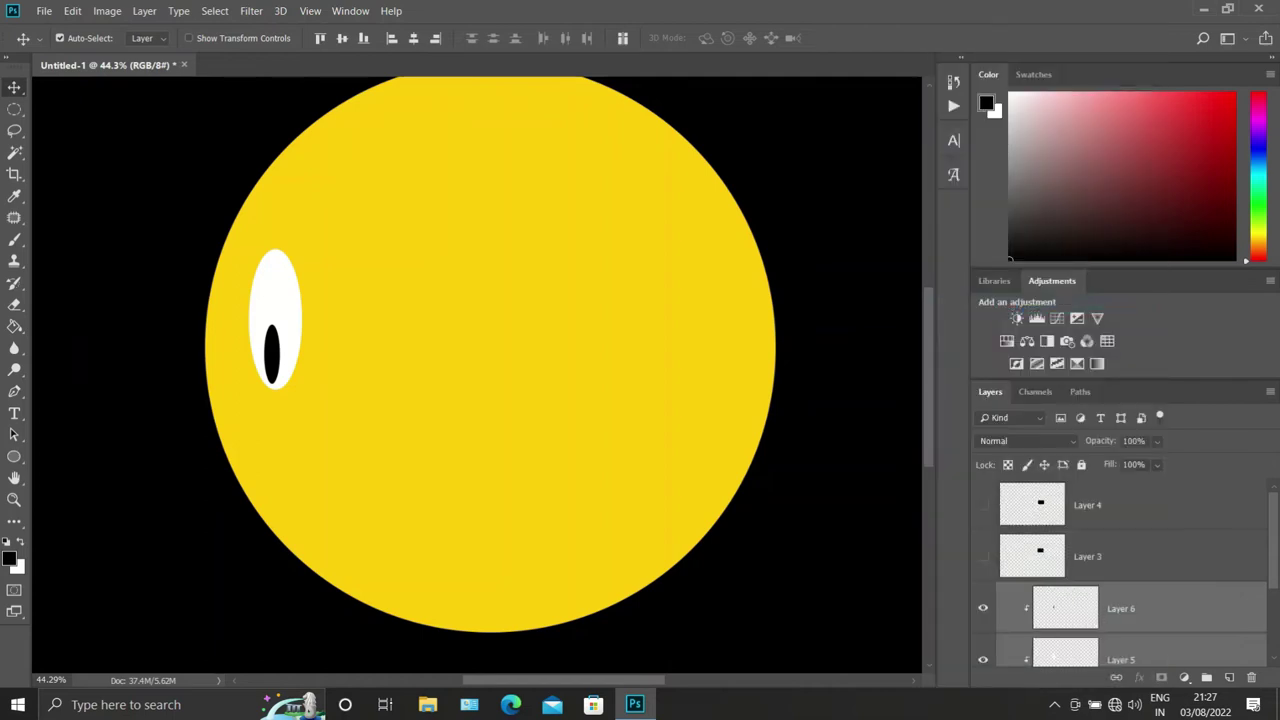
{"action": "key", "text": "ctrl+alt+g"}
{"action": "right_click", "coordinate": [1168, 608]}
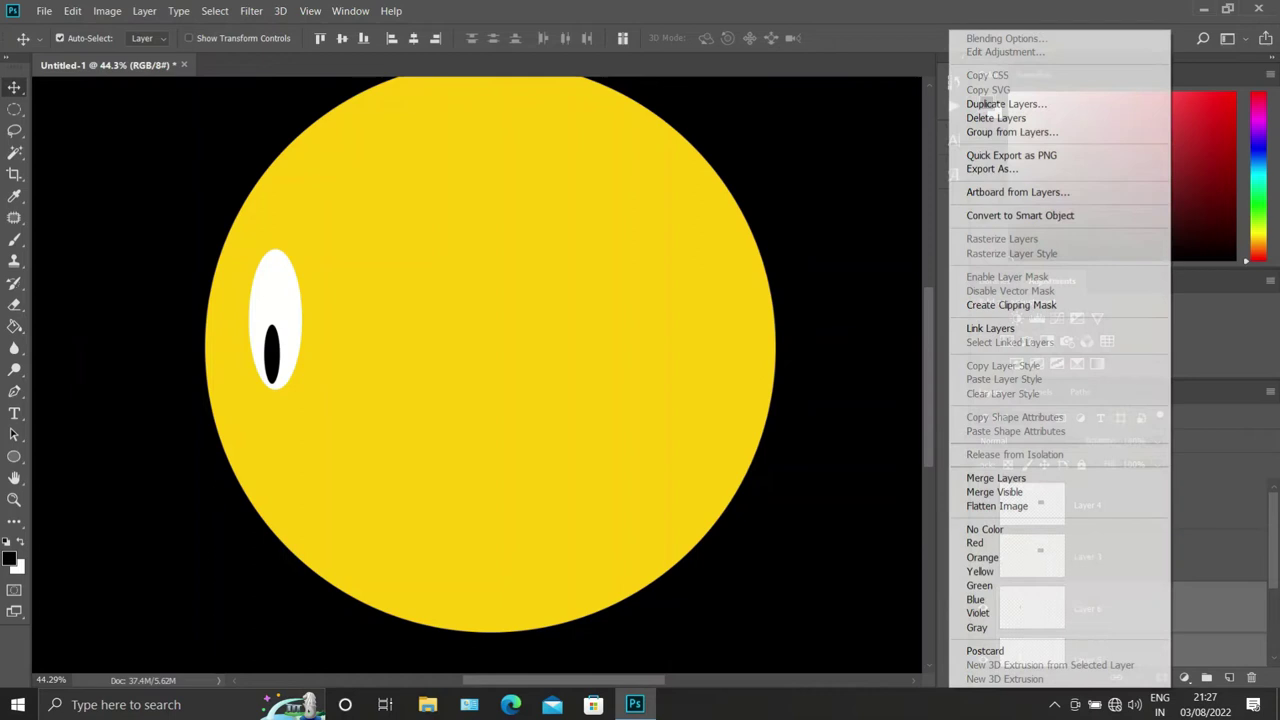
{"action": "left_click", "coordinate": [996, 478]}
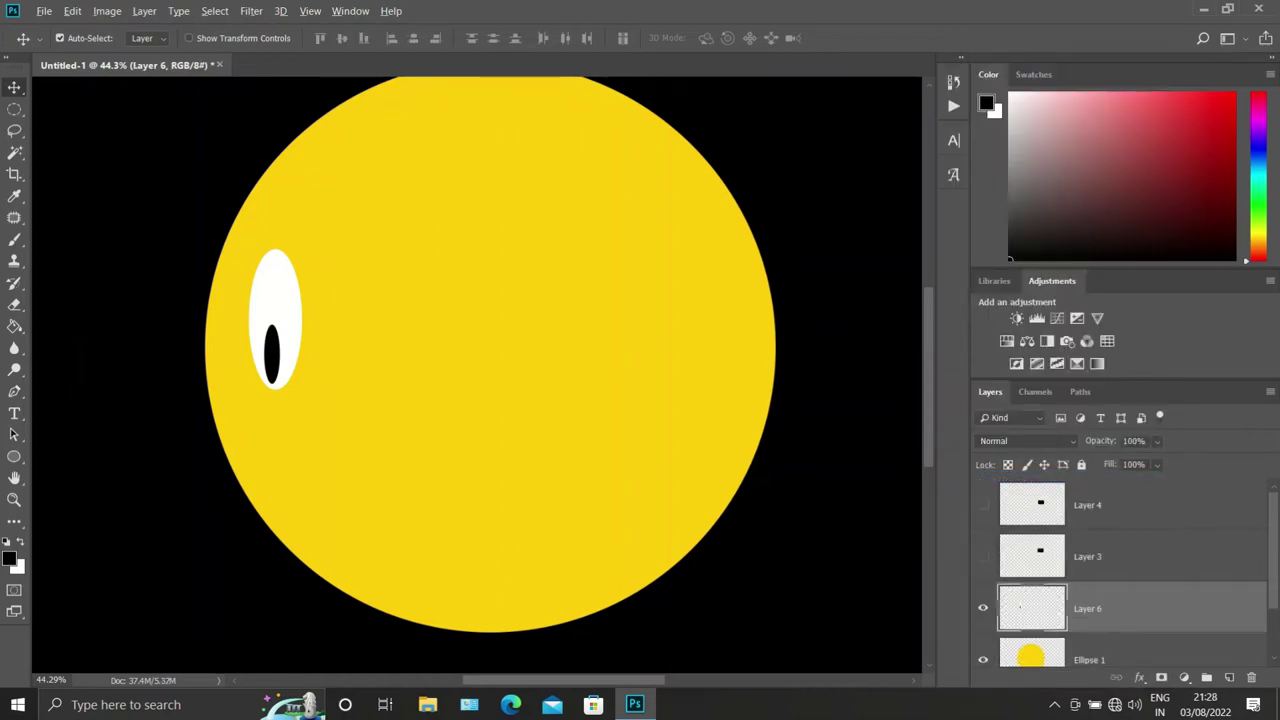
{"action": "mouse_move", "coordinate": [275, 320]}
{"action": "left_mouse_down"}
{"action": "mouse_move", "coordinate": [652, 345]}
{"action": "mouse_move", "coordinate": [700, 340]}
{"action": "mouse_move", "coordinate": [710, 320]}
{"action": "left_mouse_up"}
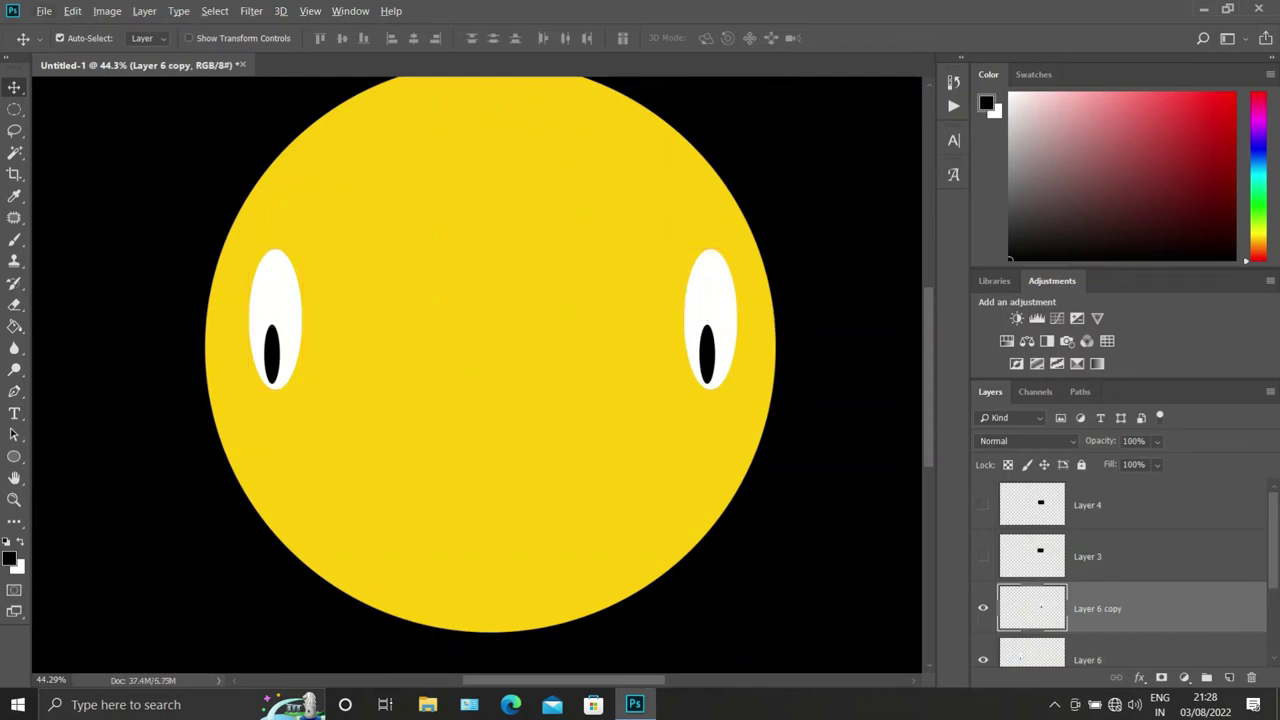
Step: Clip Layers 3 and 4 to the right eye and check the result
{"action": "right_click", "coordinate": [1095, 556]}
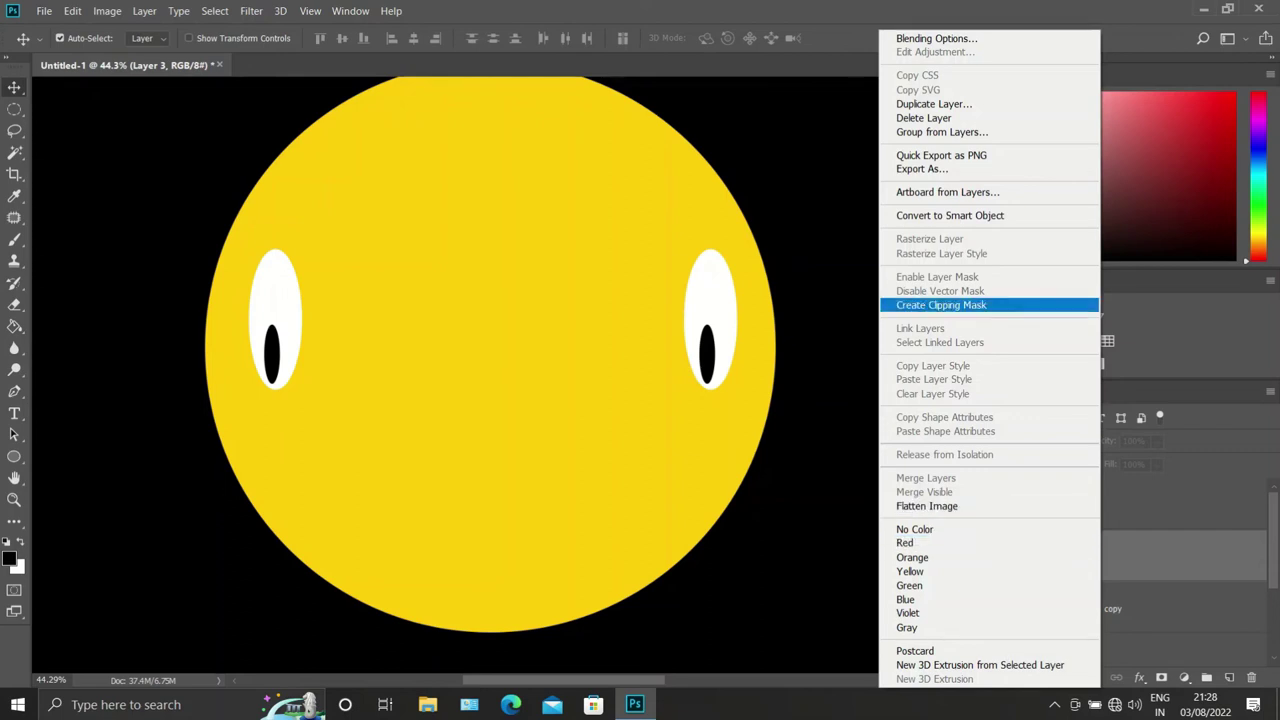
{"action": "left_click", "coordinate": [940, 305]}
{"action": "right_click", "coordinate": [1095, 505]}
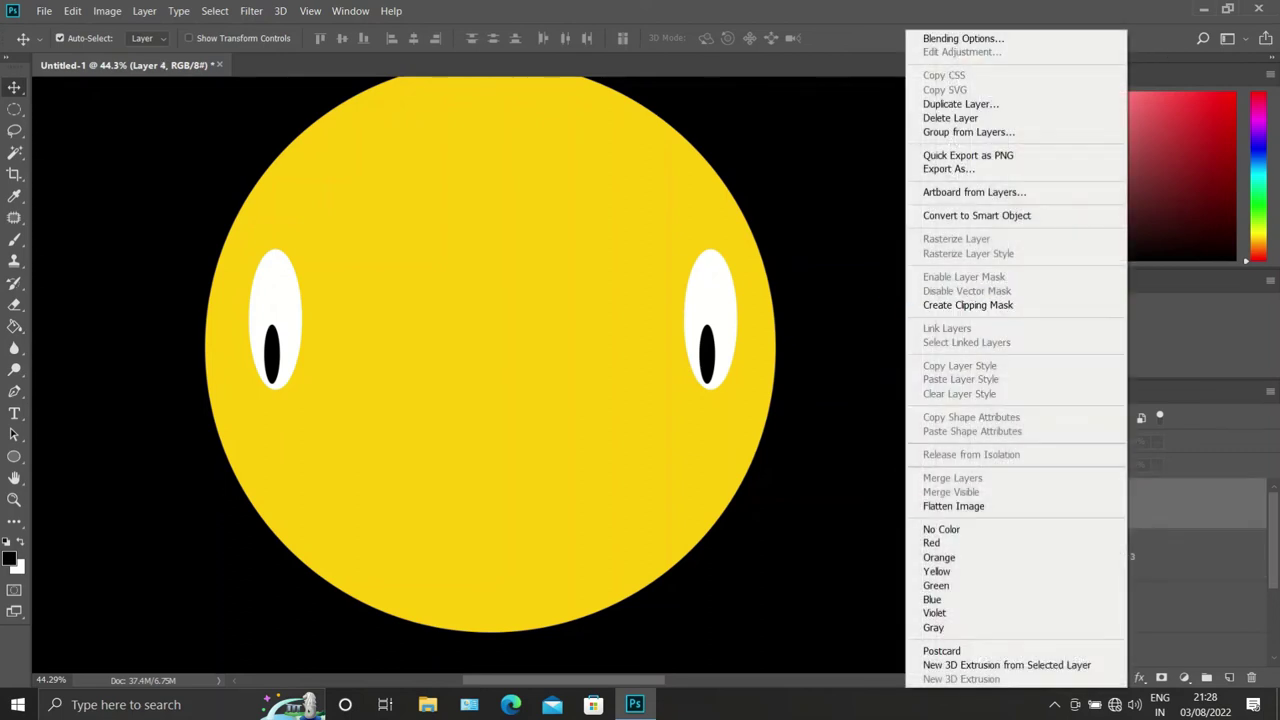
{"action": "left_click", "coordinate": [960, 300]}
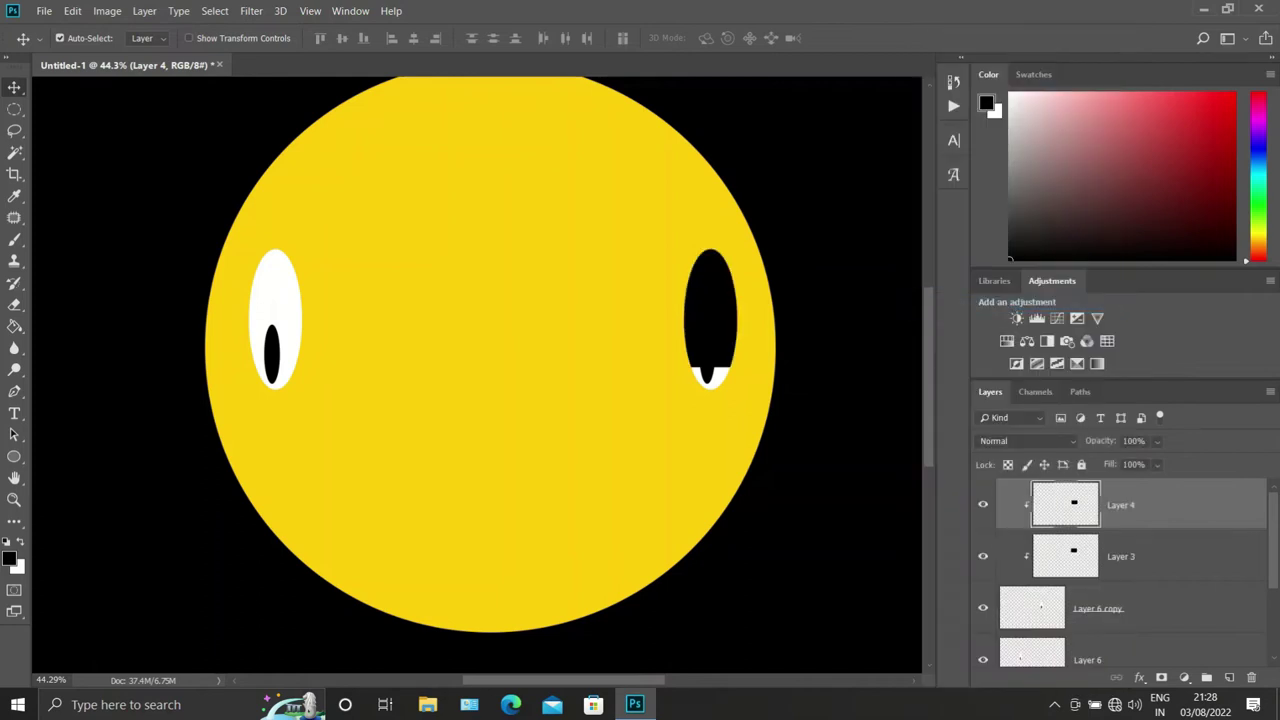
{"action": "left_click", "coordinate": [1120, 556]}
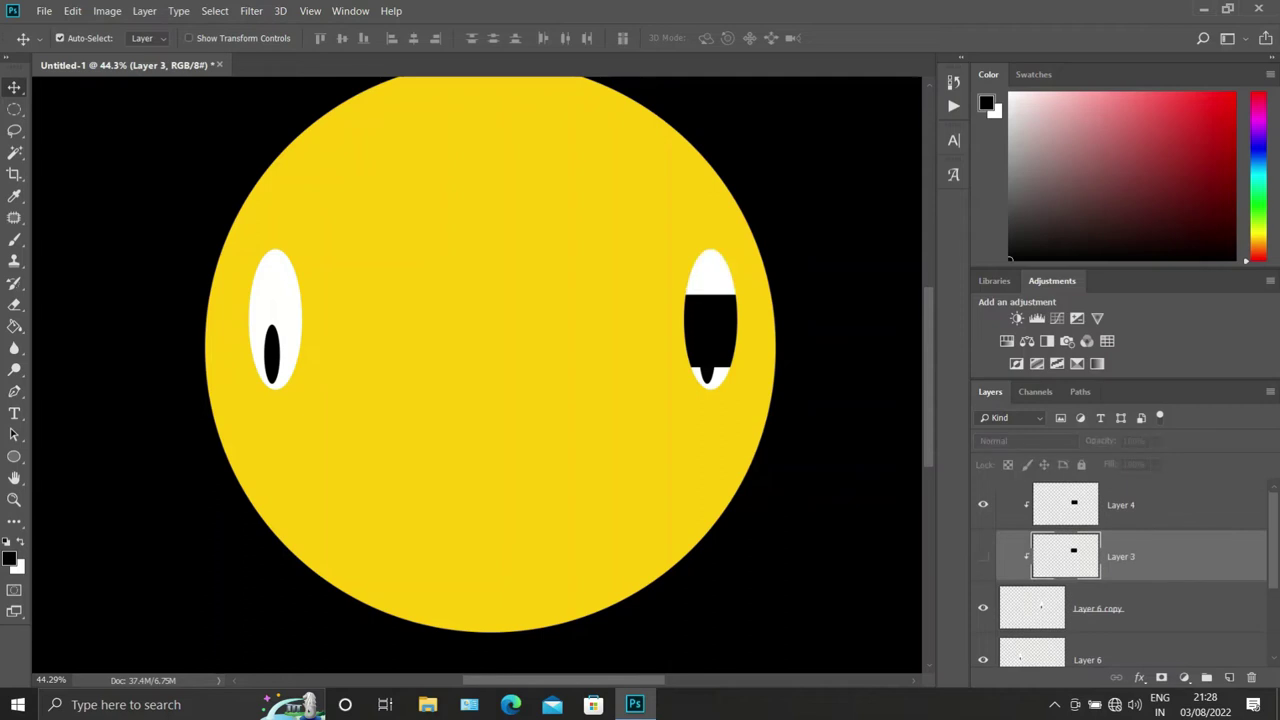
{"action": "left_click", "coordinate": [983, 504]}
{"action": "left_click", "coordinate": [983, 504]}
{"action": "left_click", "coordinate": [1120, 504]}
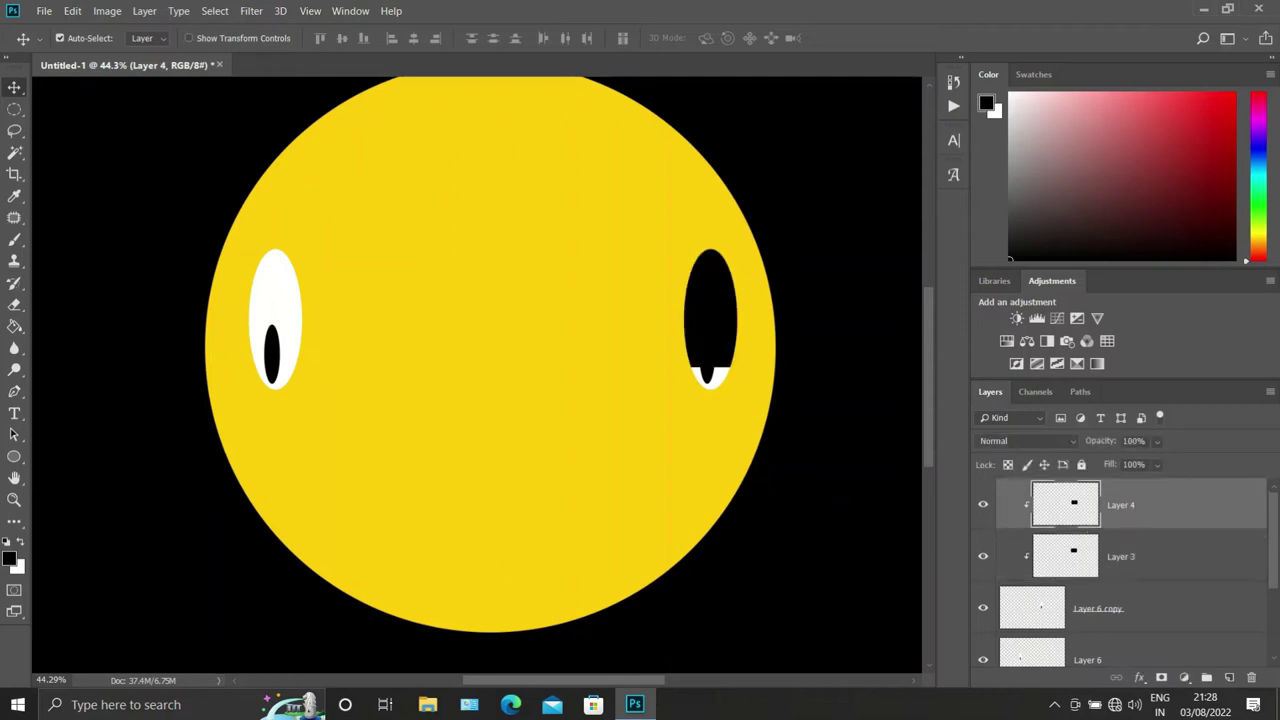
Step: Stretch the black shape on Layer 4 over the white bar, then fit the canvas
{"action": "left_click_drag", "start_coordinate": [700, 405], "coordinate": [698, 345]}
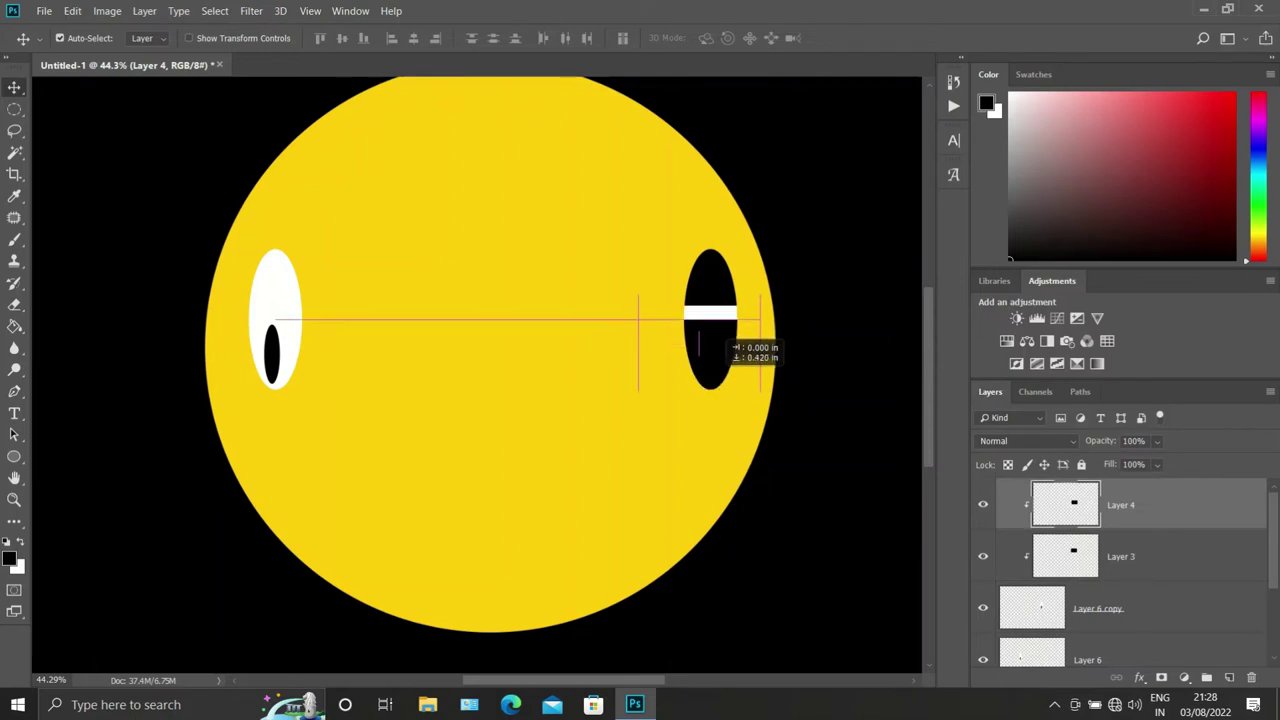
{"action": "key", "text": "ctrl"}
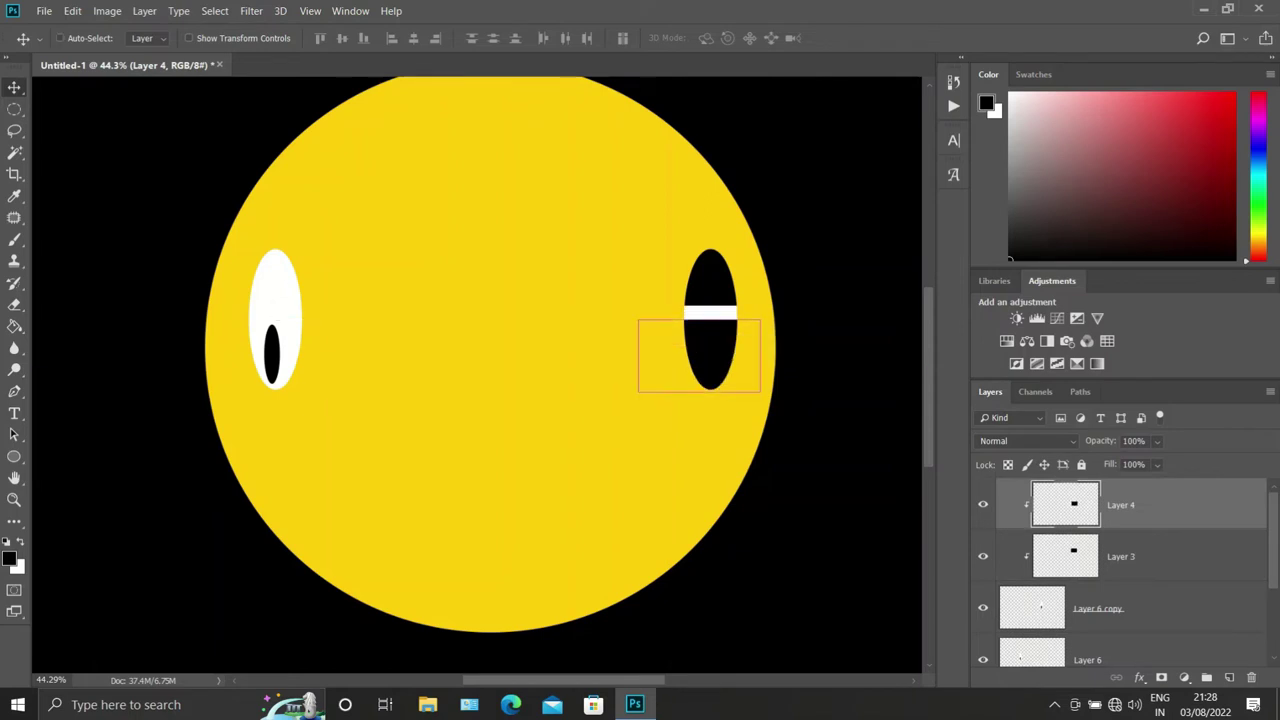
{"action": "key", "text": "ctrl+t"}
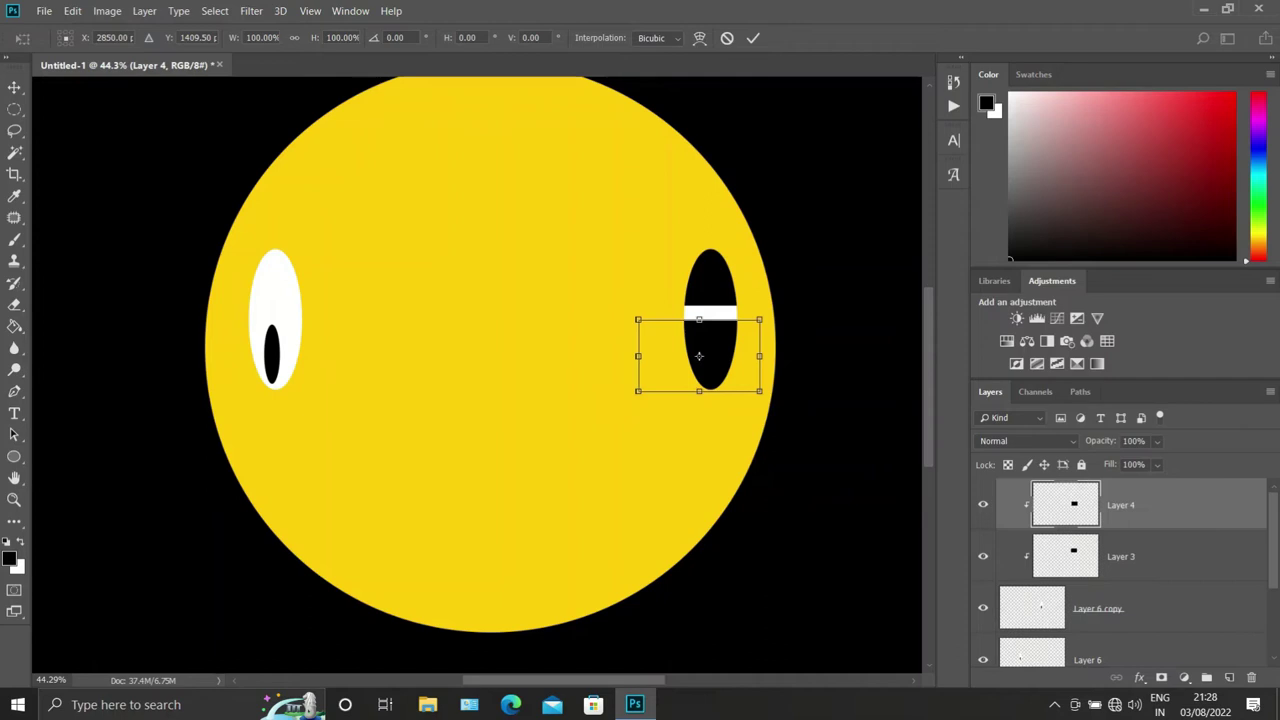
{"action": "left_click_drag", "start_coordinate": [699, 320], "coordinate": [699, 297]}
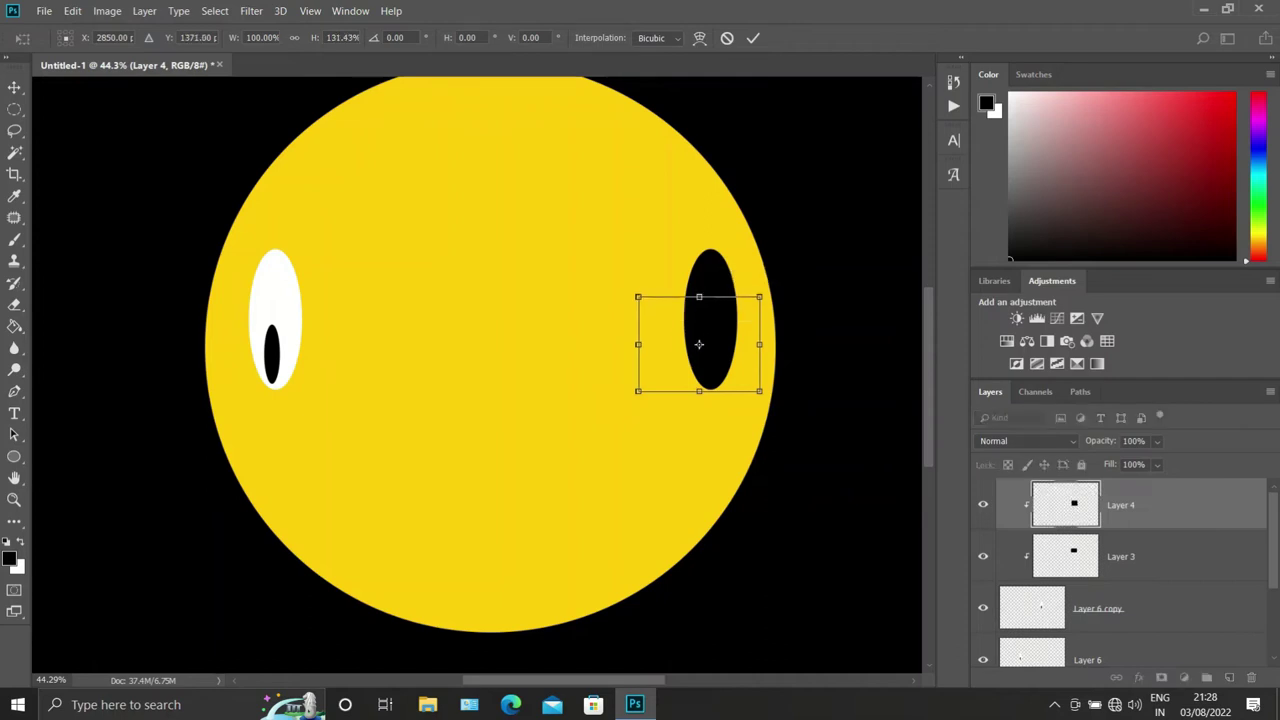
{"action": "key", "text": "Return"}
{"action": "key", "text": "ctrl+0"}
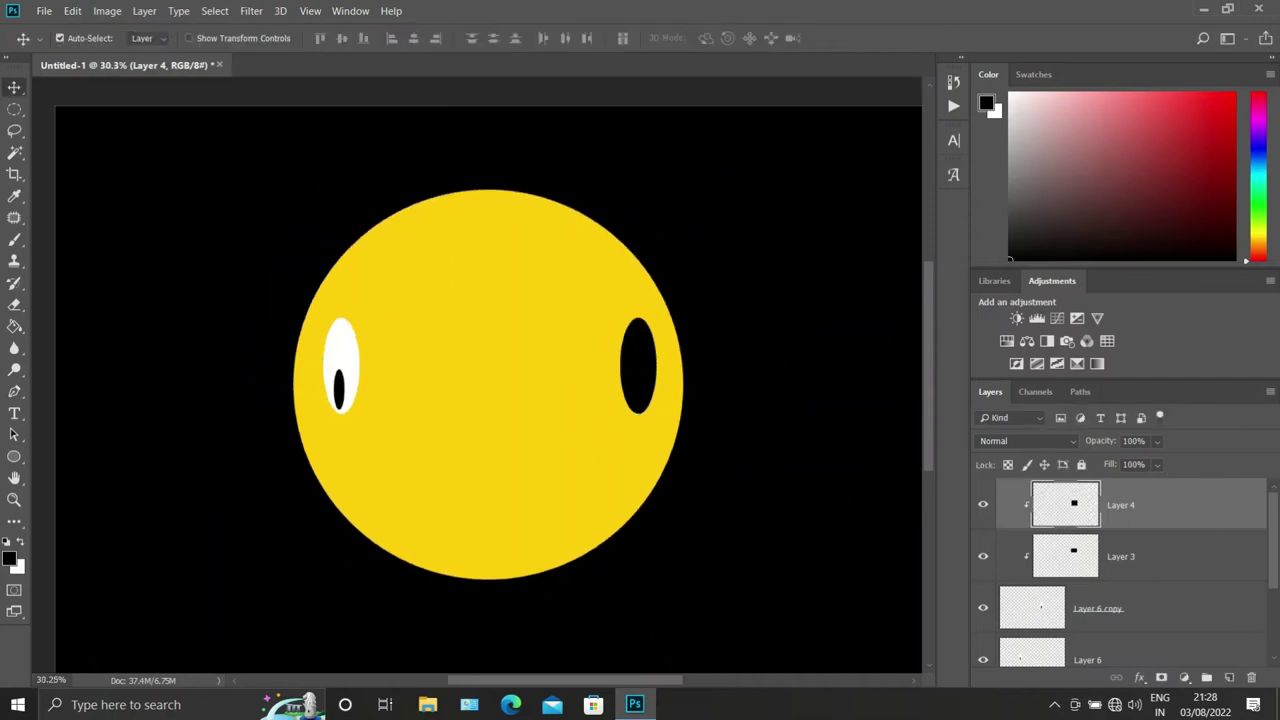
Step: Draw the smile with the Pen tool and fill it red on a new layer
{"action": "left_click", "coordinate": [1229, 678]}
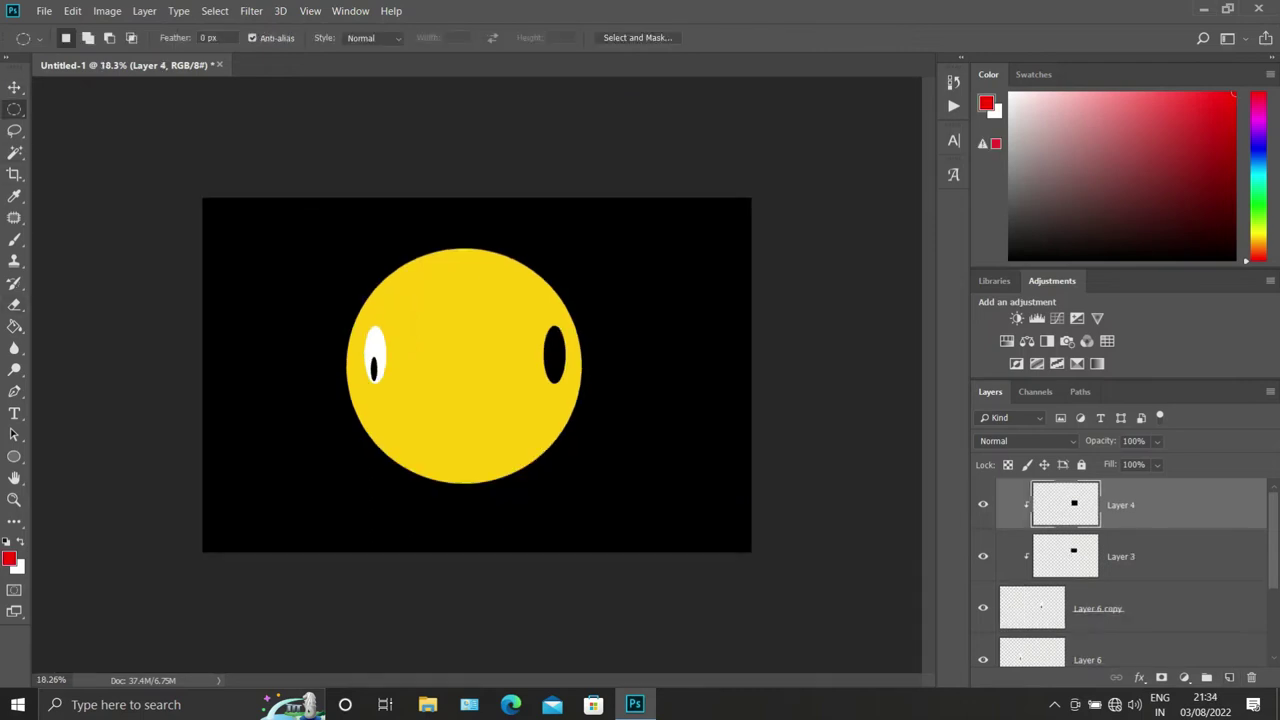
{"action": "key", "text": "p"}
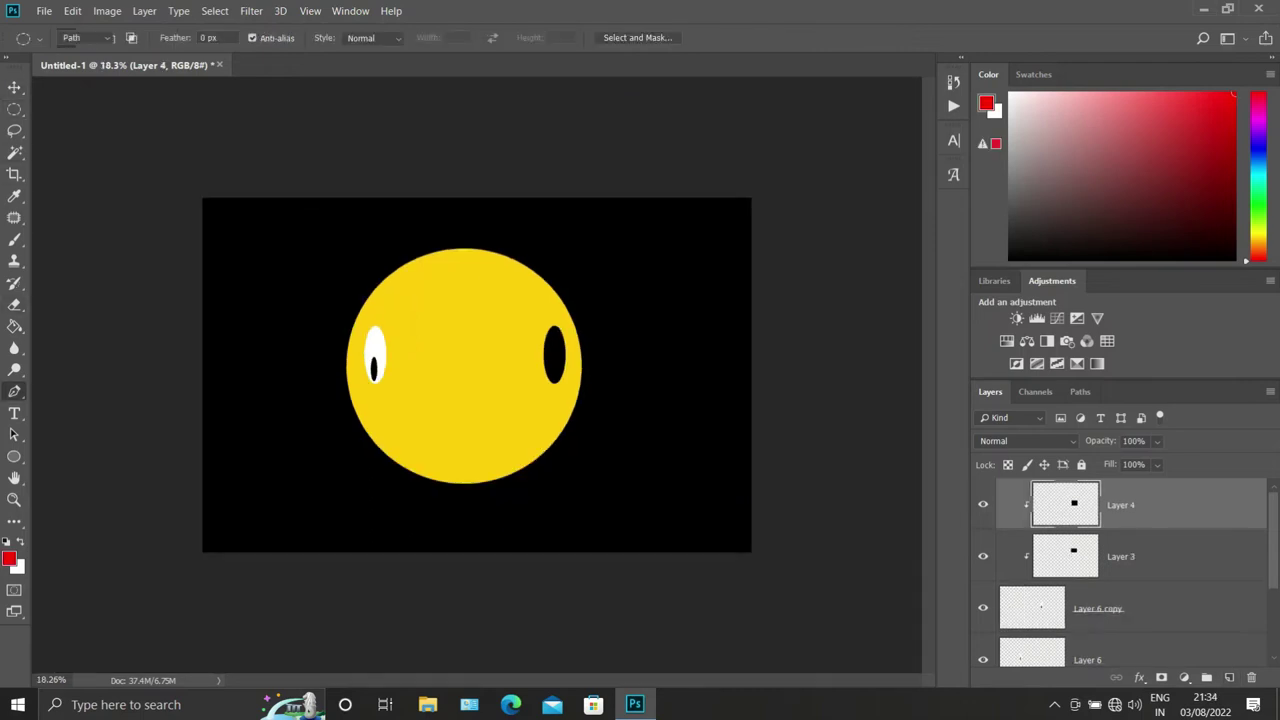
{"action": "left_click", "coordinate": [411, 406]}
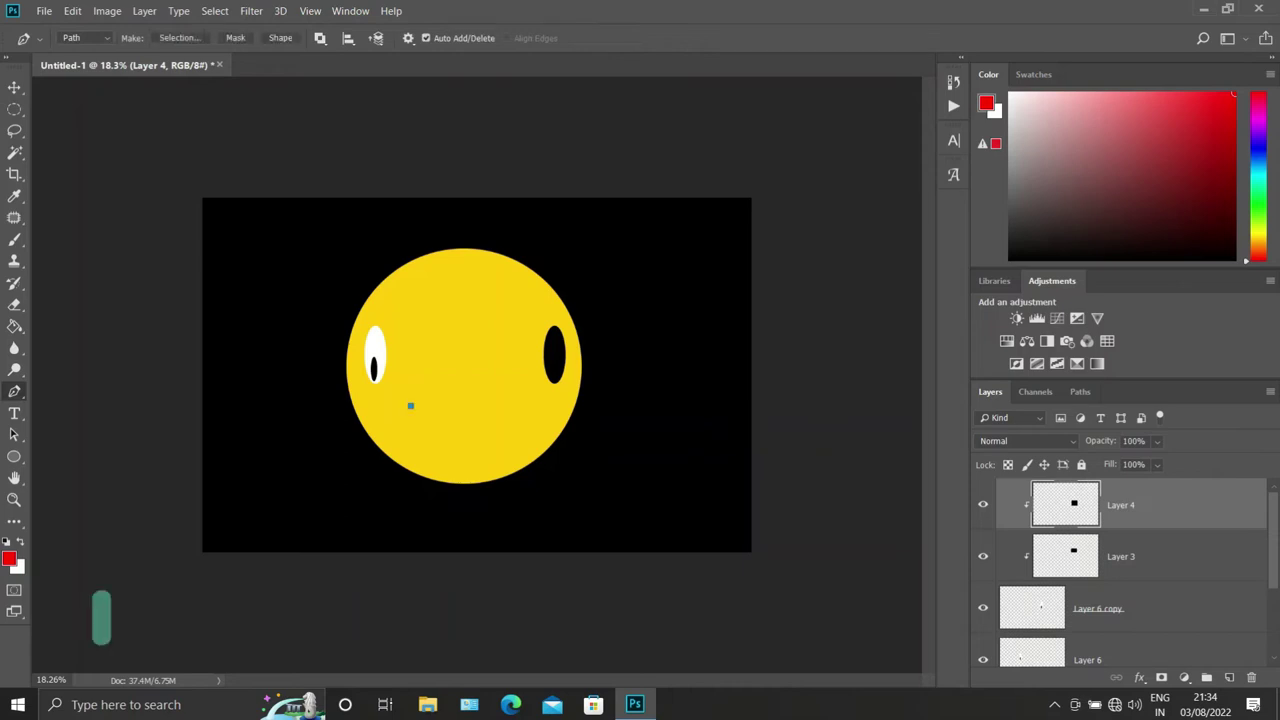
{"action": "mouse_move", "coordinate": [505, 408]}
{"action": "left_mouse_down"}
{"action": "mouse_move", "coordinate": [529, 364]}
{"action": "mouse_move", "coordinate": [555, 353]}
{"action": "left_mouse_up"}
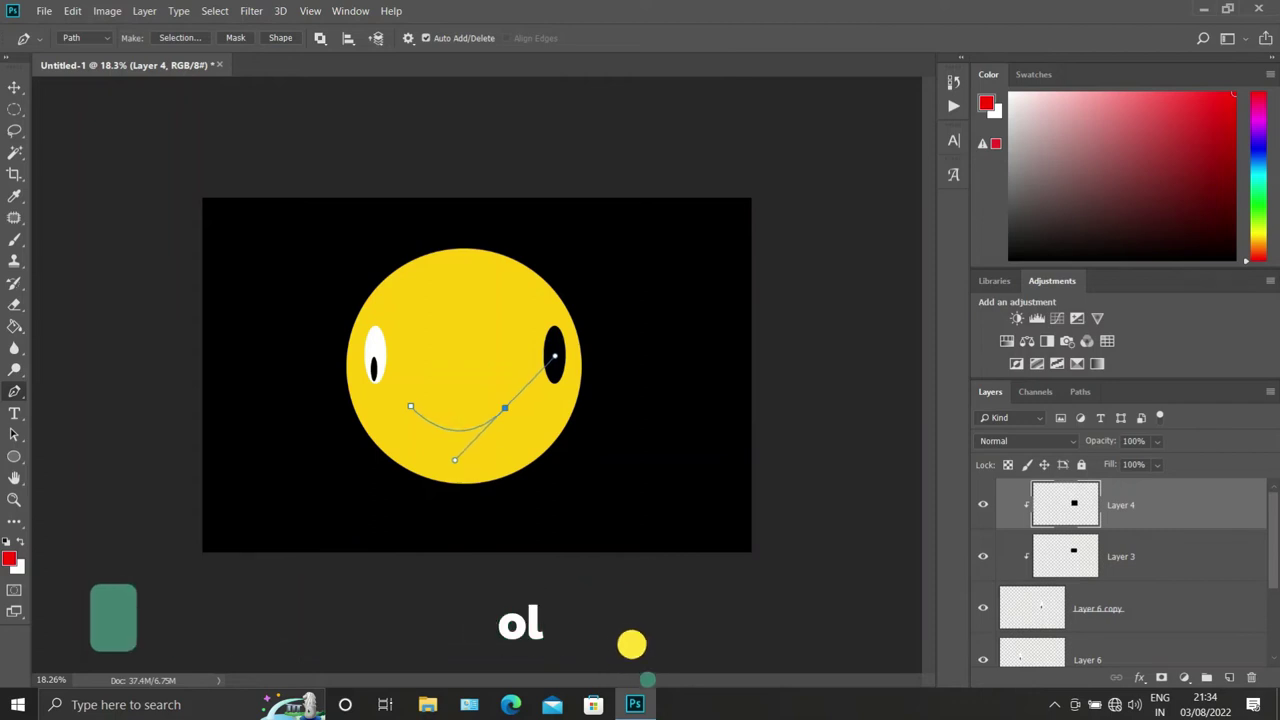
{"action": "key", "text": "ctrl+Return"}
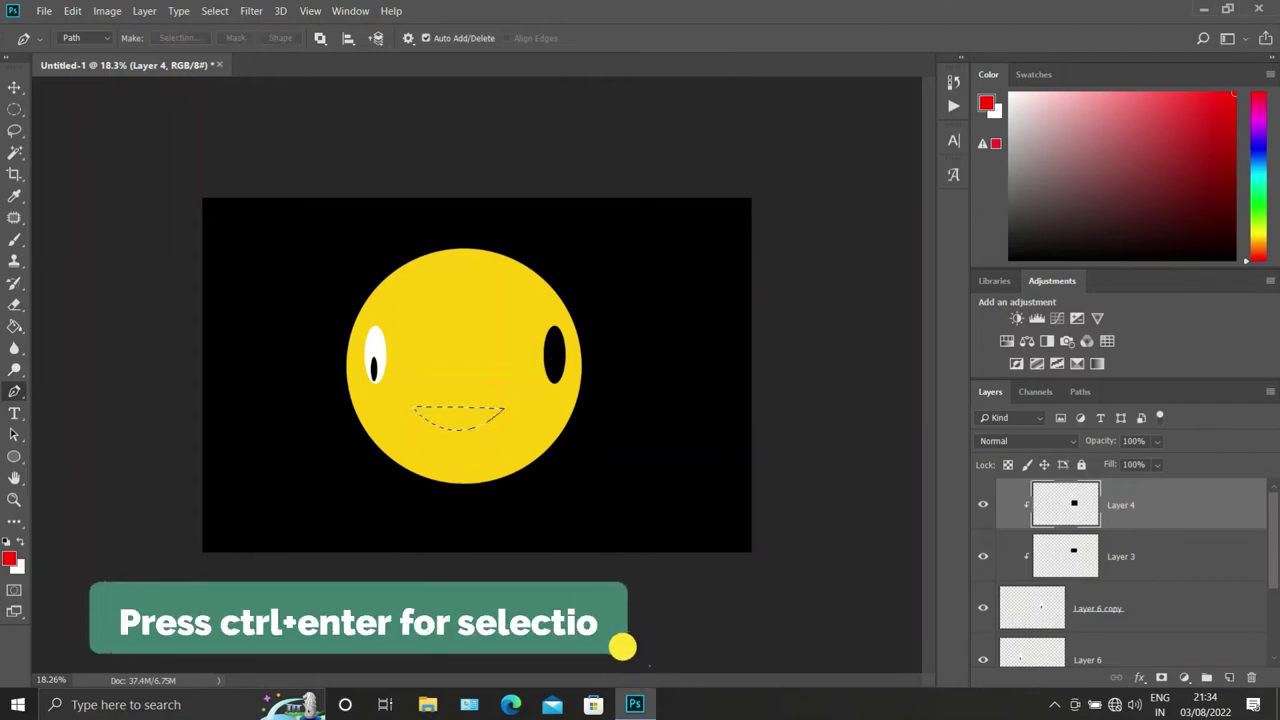
{"action": "key", "text": "ctrl+shift+alt+n"}
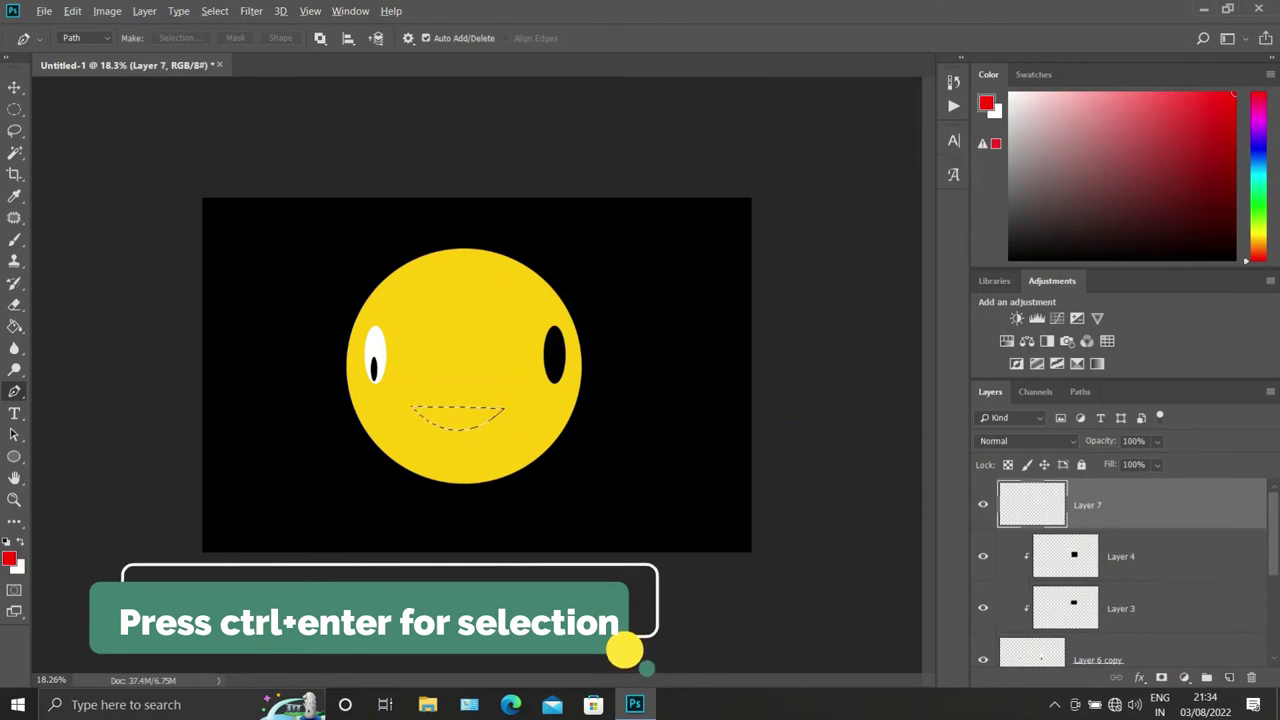
{"action": "key", "text": "alt+BackSpace"}
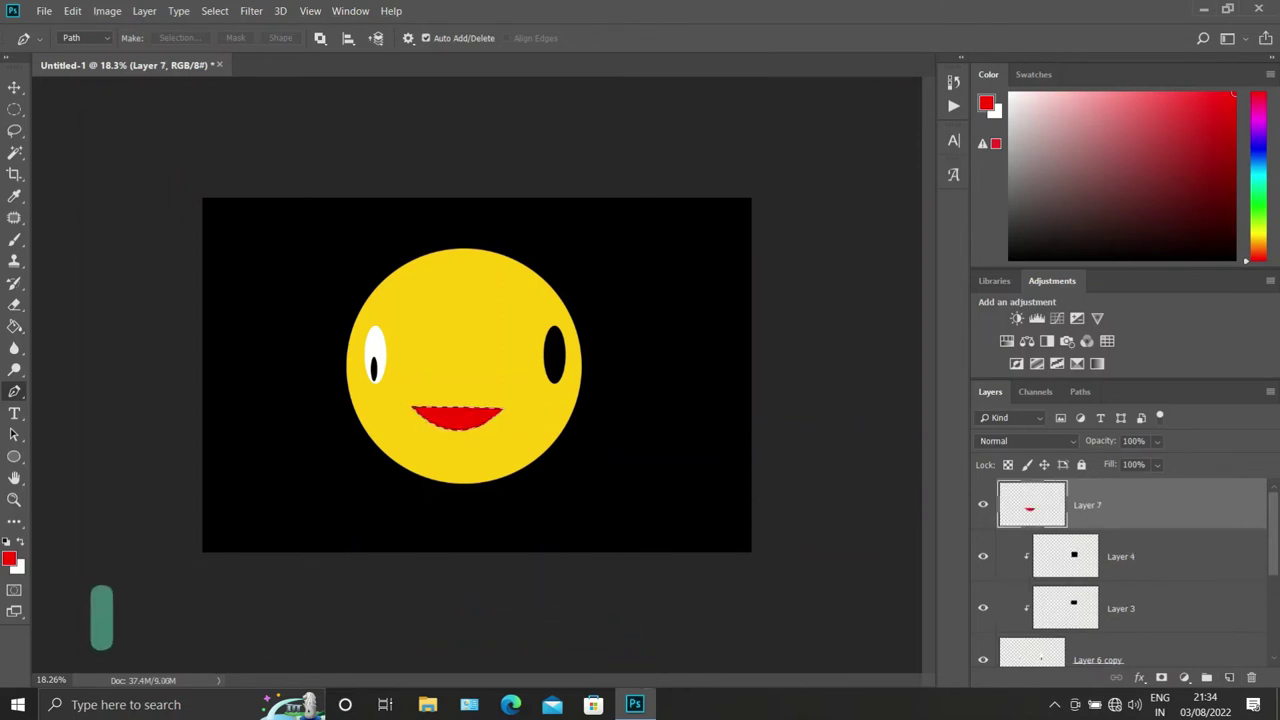
Step: Deselect the mouth and nudge it slightly right to centre it
{"action": "key", "text": "e"}
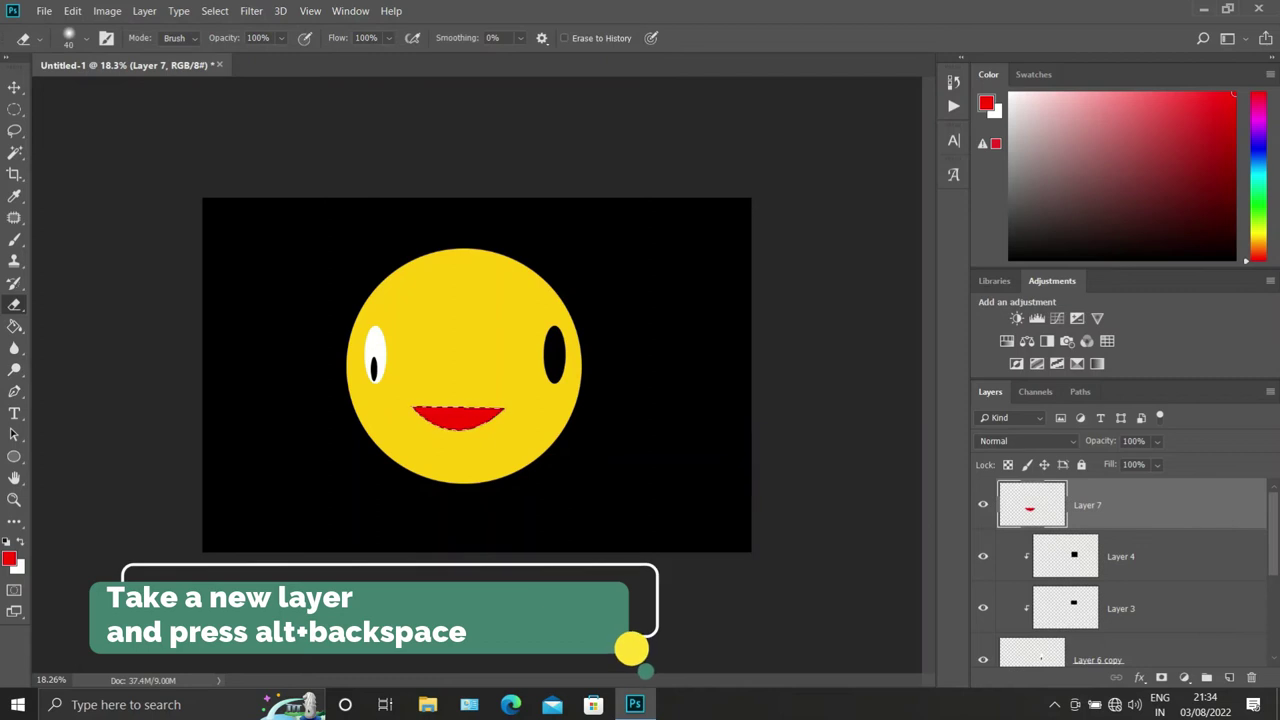
{"action": "key", "text": "g"}
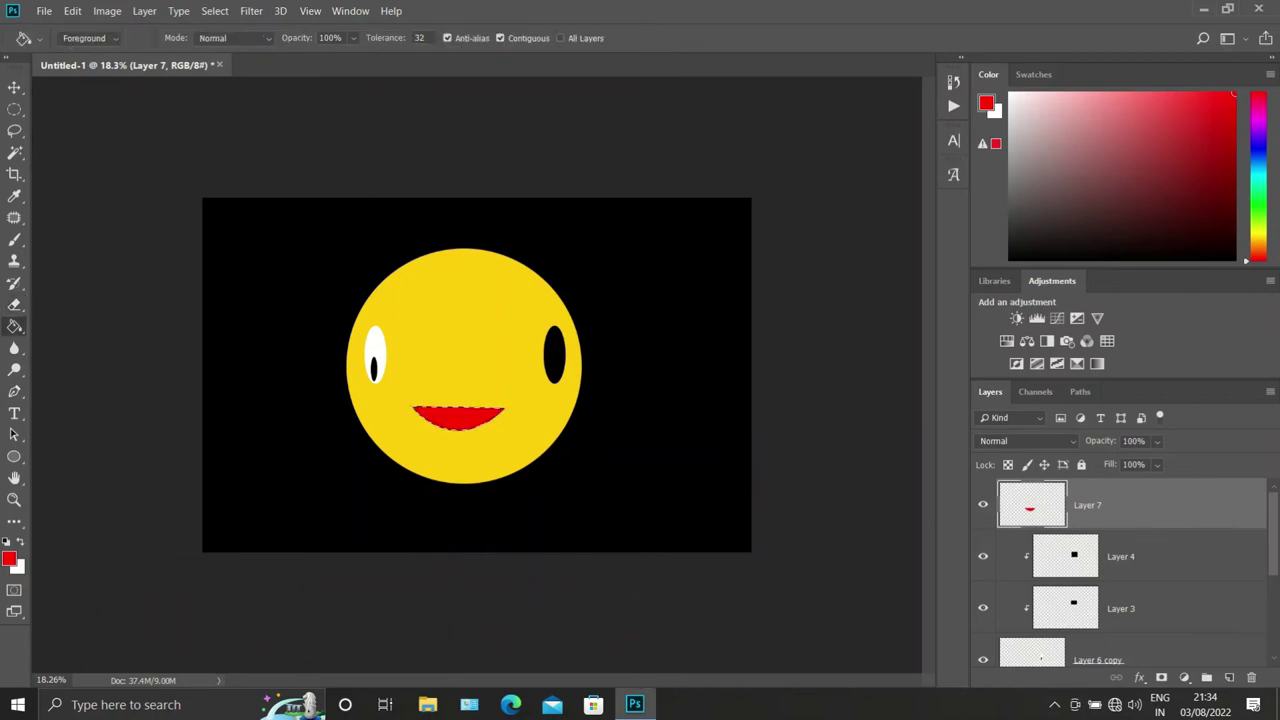
{"action": "key", "text": "v"}
{"action": "key", "text": "ctrl+d"}
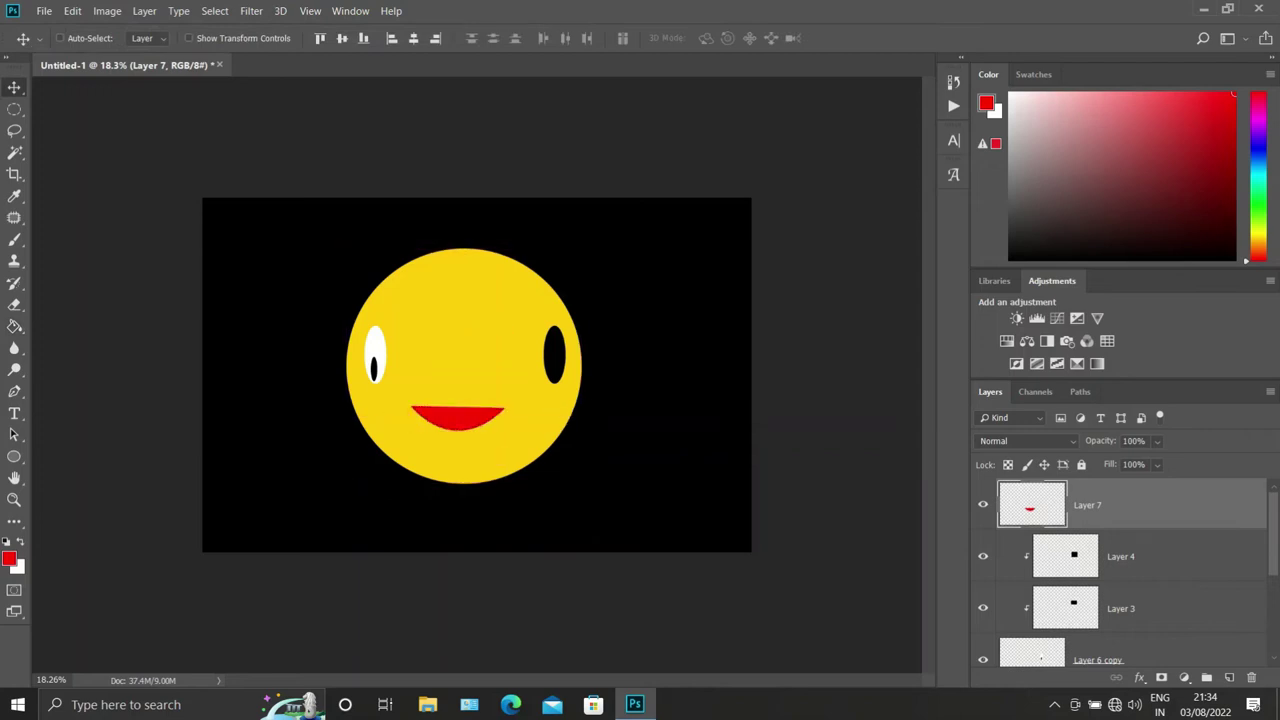
{"action": "left_click_drag", "start_coordinate": [455, 417], "coordinate": [463, 417]}
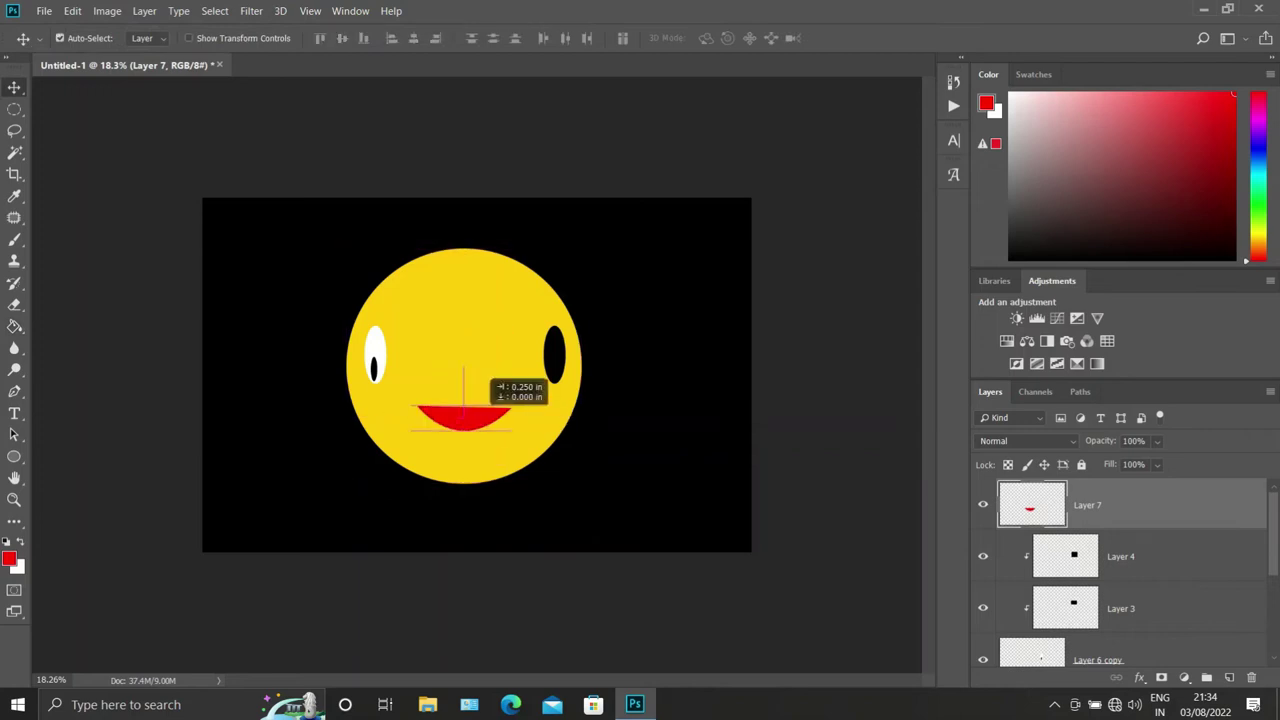
Step: Add a Bevel & Emboss effect to the Ellipse 1 face layer
{"action": "scroll", "coordinate": [472, 367], "scroll_direction": "up", "scroll_amount": 1}
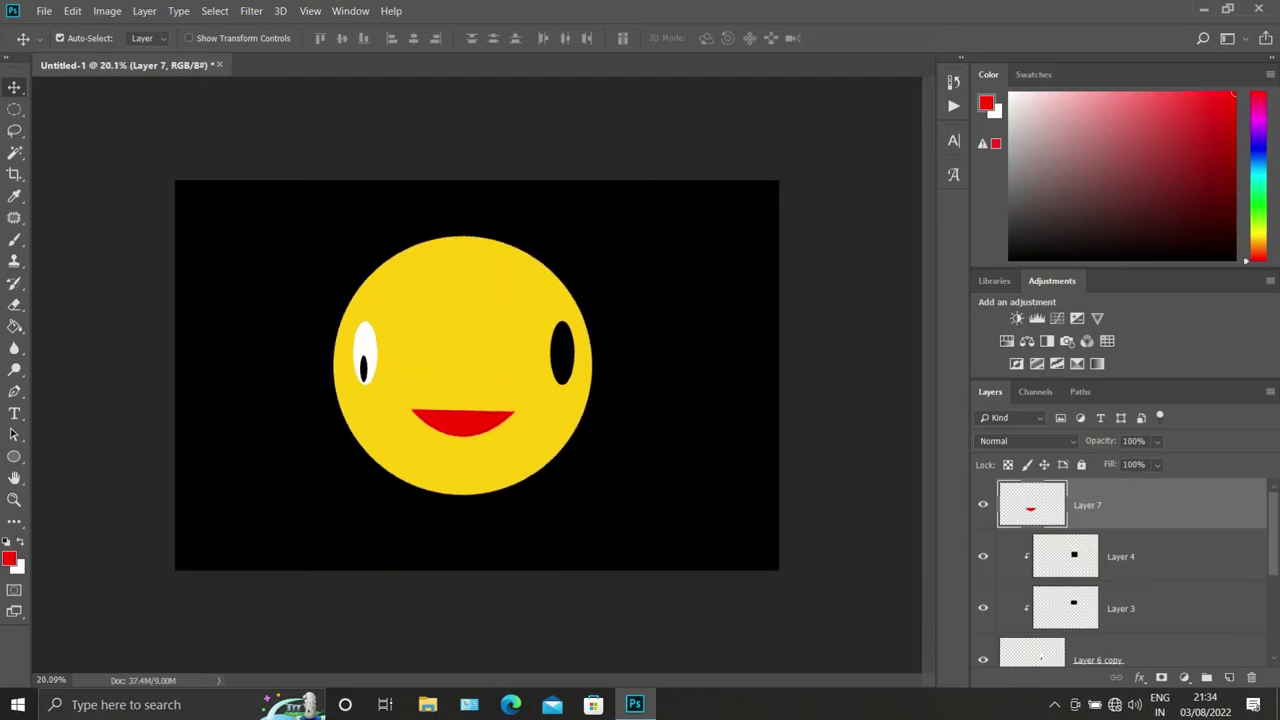
{"action": "scroll", "coordinate": [1120, 570], "scroll_direction": "down", "scroll_amount": 4}
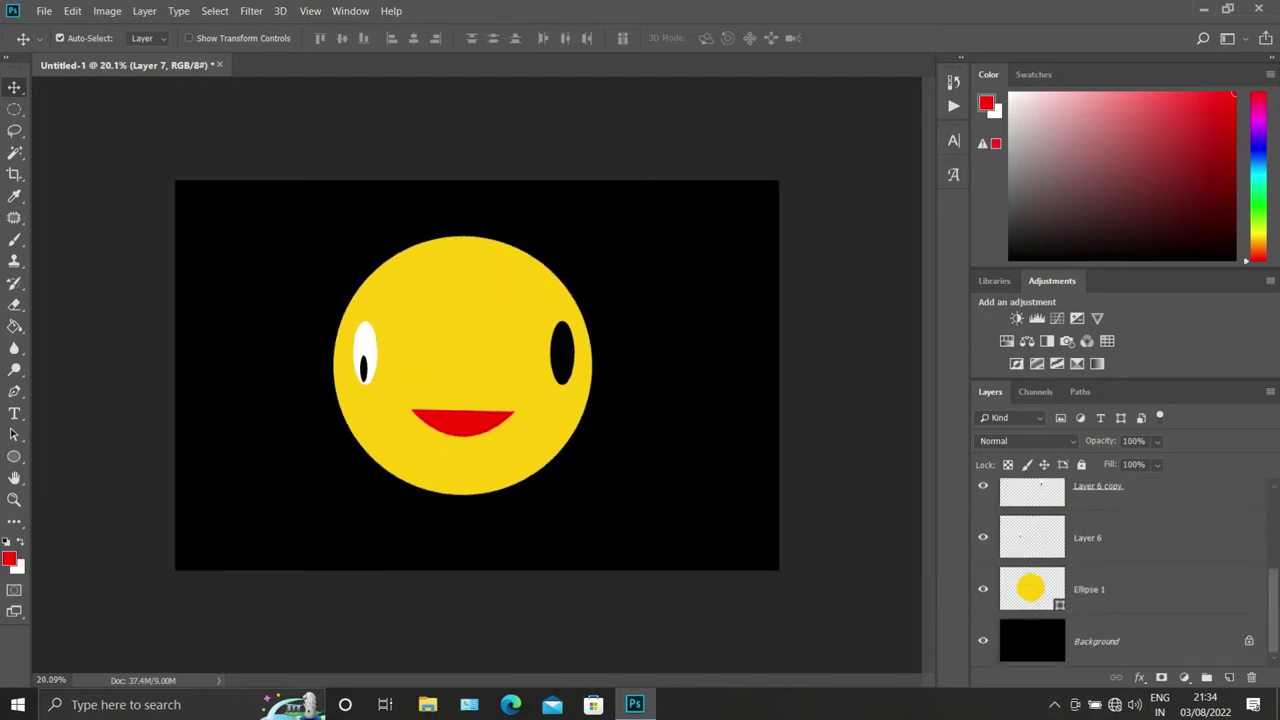
{"action": "left_click", "coordinate": [1150, 589]}
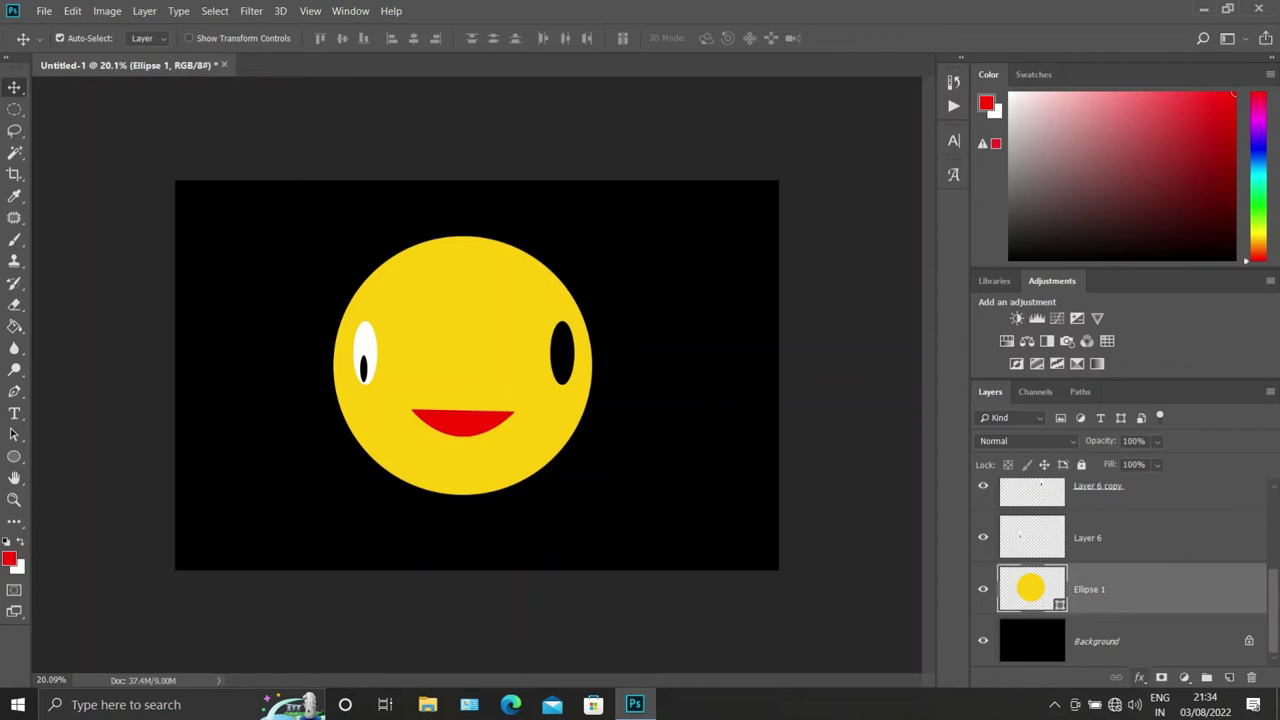
{"action": "left_click", "coordinate": [1139, 677]}
{"action": "left_click", "coordinate": [1160, 546]}
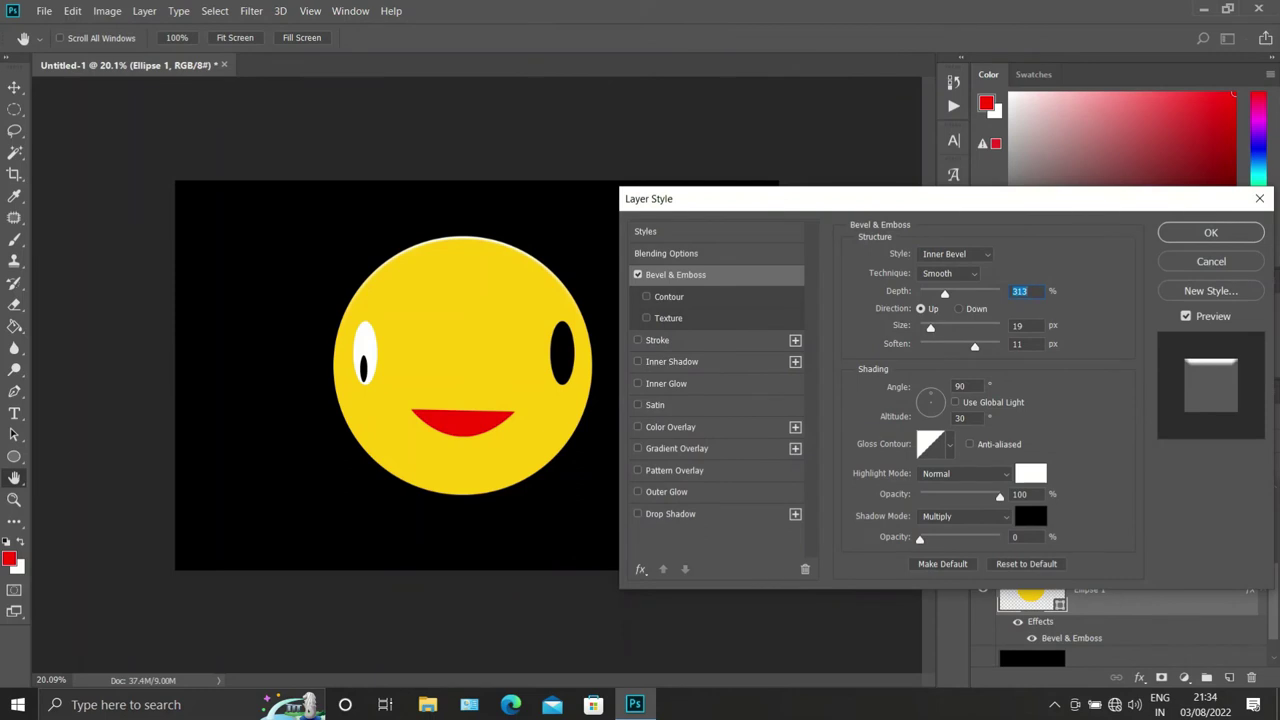
Step: Set bevel depth 230, highlight opacity 60, shadow opacity 54 and size 76
{"action": "key", "text": "Tab"}
{"action": "key", "text": "Tab"}
{"action": "type", "text": "0230"}
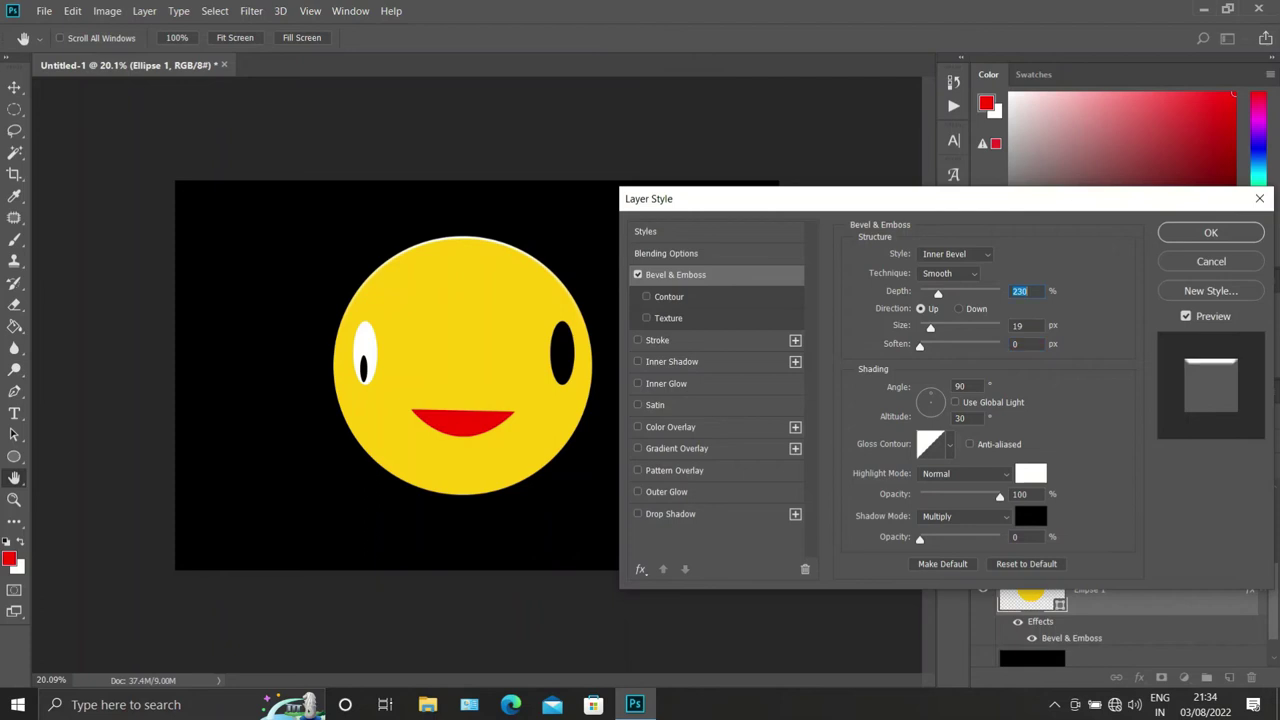
{"action": "left_click", "coordinate": [1028, 484]}
{"action": "type", "text": "60"}
{"action": "key", "text": "Tab"}
{"action": "type", "text": "17"}
{"action": "key", "text": "BackSpace"}
{"action": "key", "text": "BackSpace"}
{"action": "type", "text": "54"}
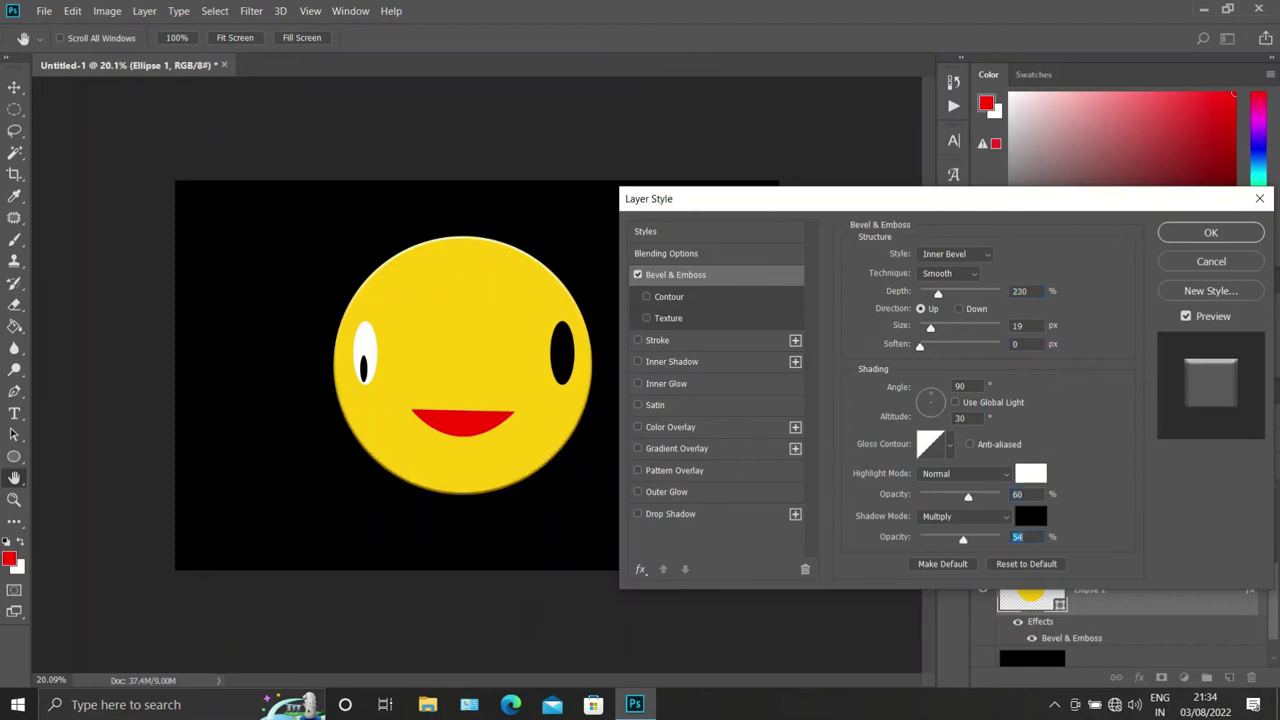
{"action": "left_click", "coordinate": [1017, 325]}
{"action": "key", "text": "shift+Up"}
{"action": "key", "text": "shift+Up"}
{"action": "key", "text": "shift+Up"}
{"action": "key", "text": "shift+Up"}
{"action": "type", "text": "76"}
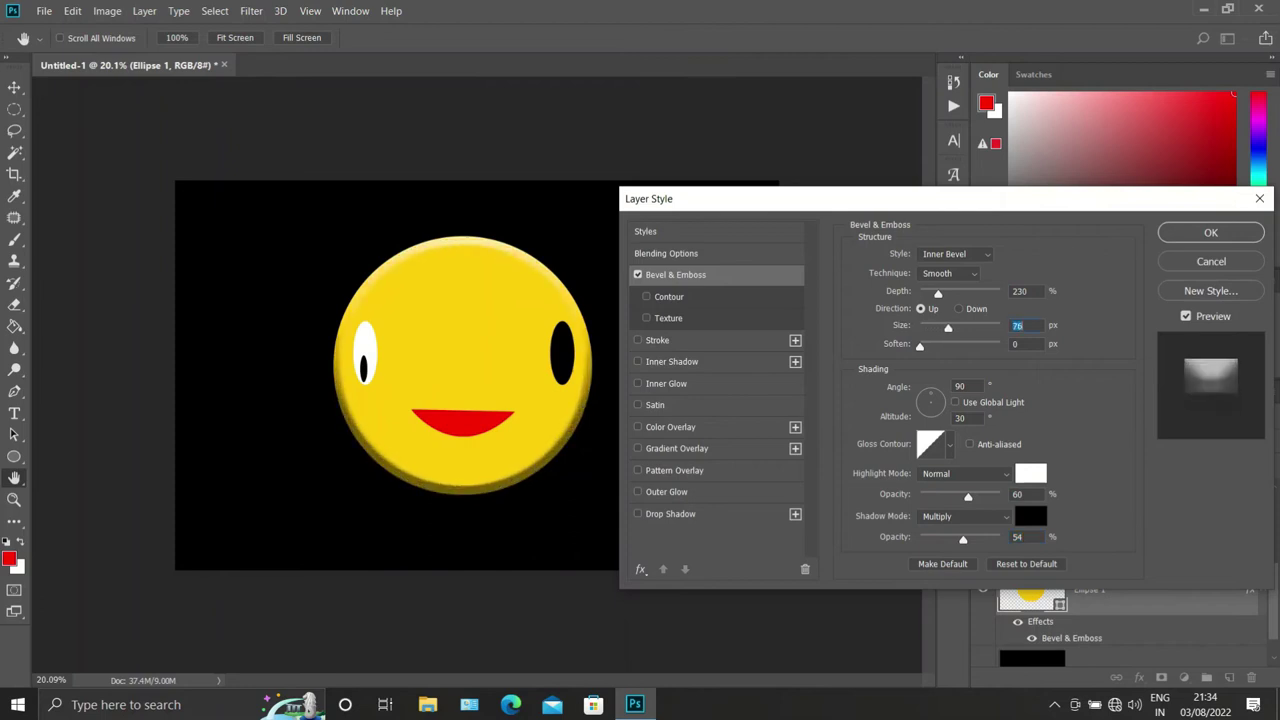
Step: Rework the bevel depth and size, raising depth to 365
{"action": "key", "text": "shift+Tab"}
{"action": "type", "text": "605"}
{"action": "key", "text": "shift+Down"}
{"action": "key", "text": "shift+Down"}
{"action": "key", "text": "shift+Down"}
{"action": "key", "text": "Down"}
{"action": "key", "text": "Down"}
{"action": "type", "text": "126"}
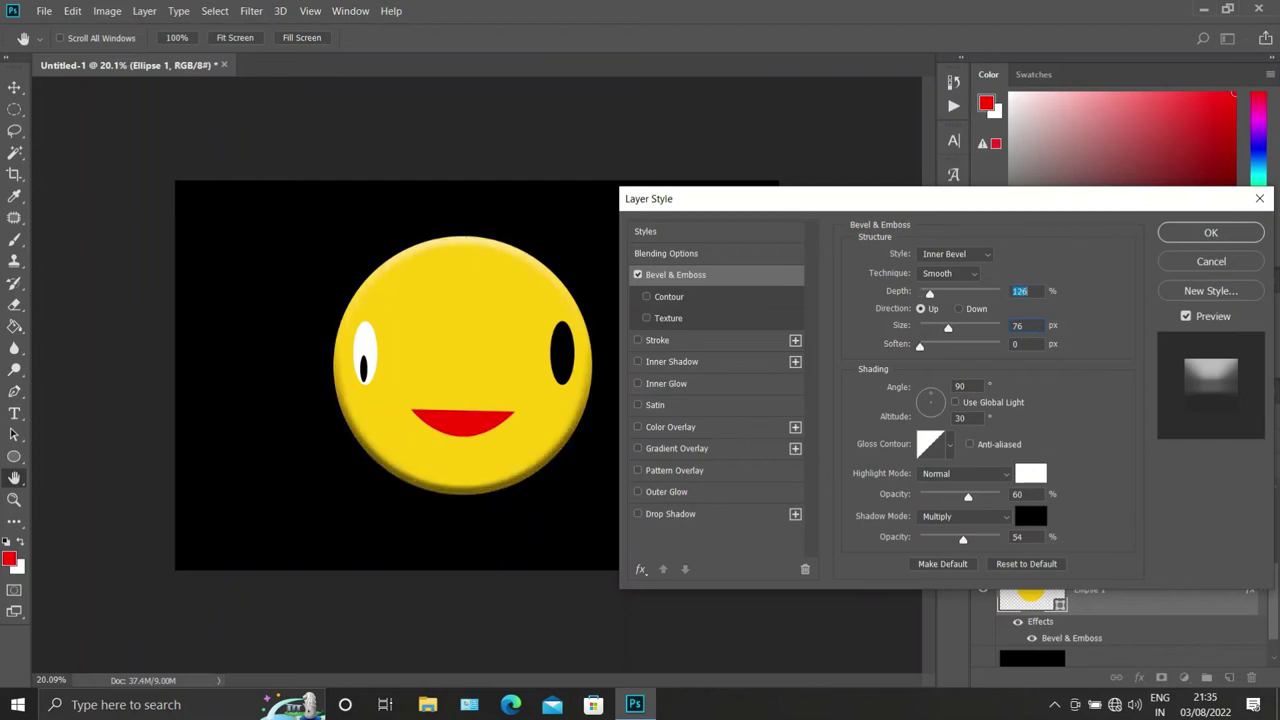
{"action": "key", "text": "Tab"}
{"action": "type", "text": "68"}
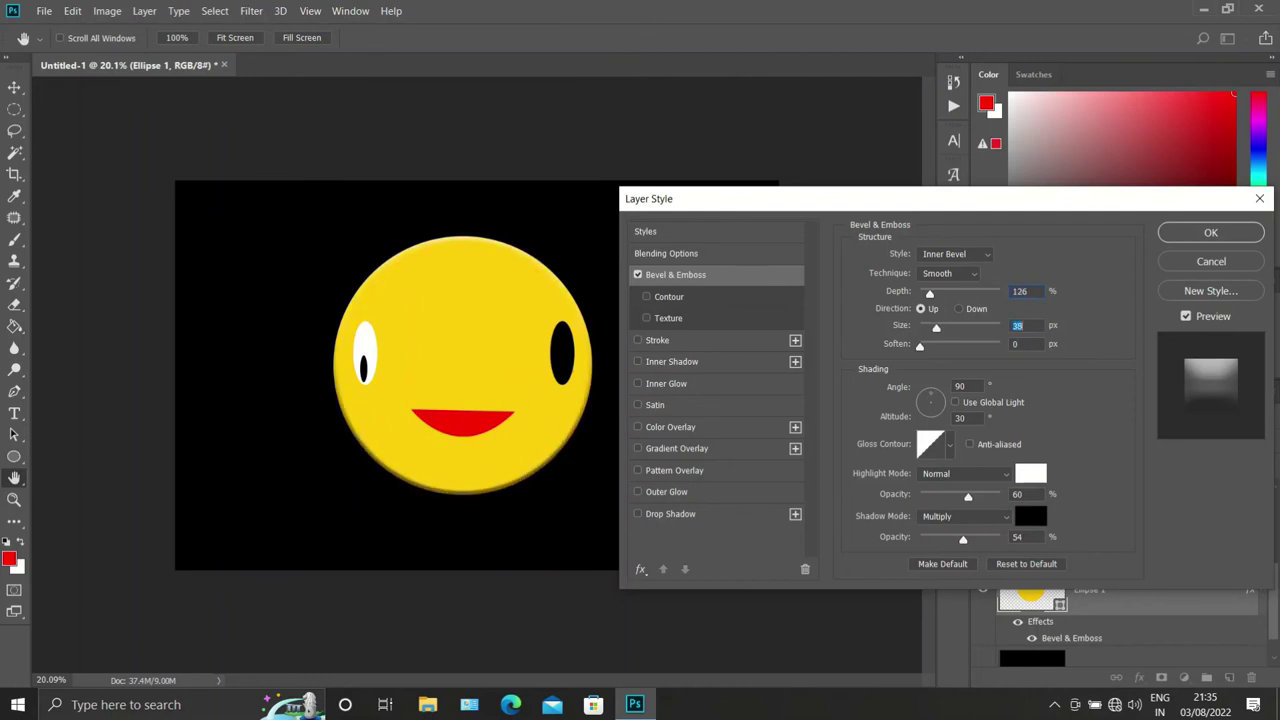
{"action": "type", "text": "92"}
{"action": "key", "text": "shift+Tab"}
{"action": "type", "text": "365"}
Step: Apply the inner bevel at 168% depth, 90 px size, 8 px soften, 56%/51% opacities
{"action": "scroll", "coordinate": [1028, 485], "scroll_direction": "up", "scroll_amount": 1}
{"action": "scroll", "coordinate": [1028, 485], "scroll_direction": "up", "scroll_amount": 2}
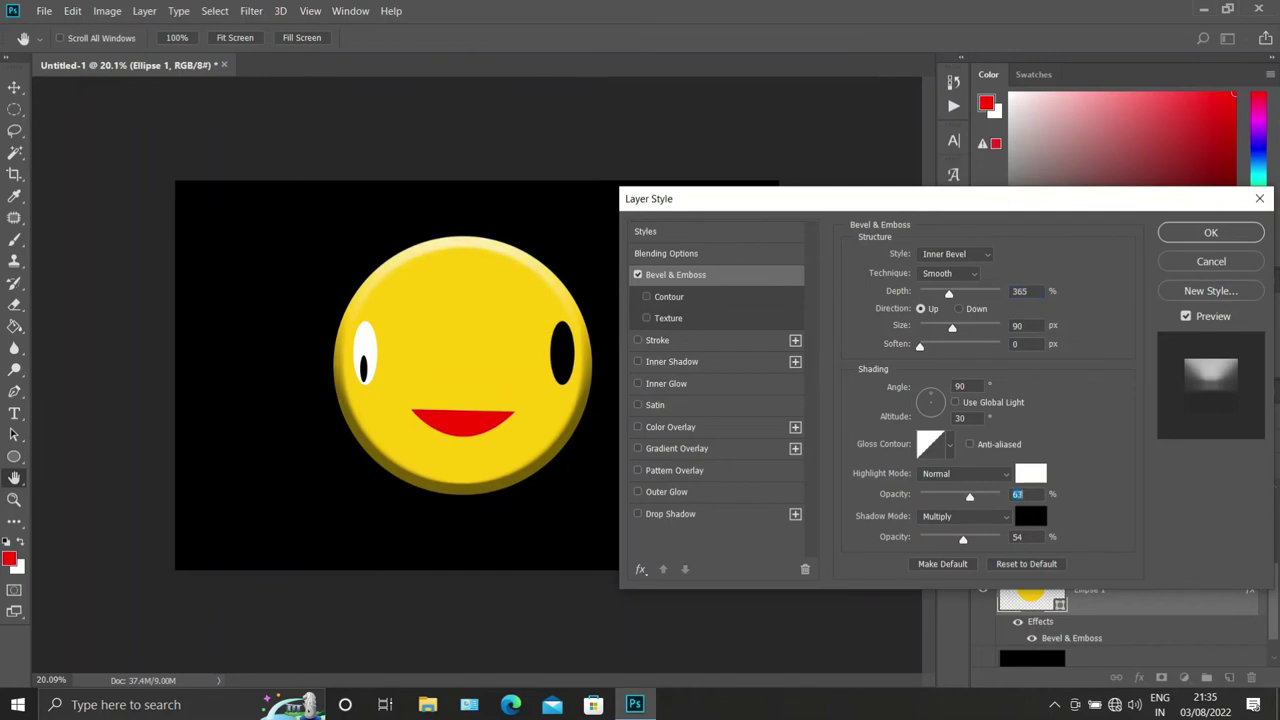
{"action": "scroll", "coordinate": [1019, 291], "scroll_direction": "down", "scroll_amount": 10}
{"action": "scroll", "coordinate": [1019, 291], "scroll_direction": "down", "scroll_amount": 5}
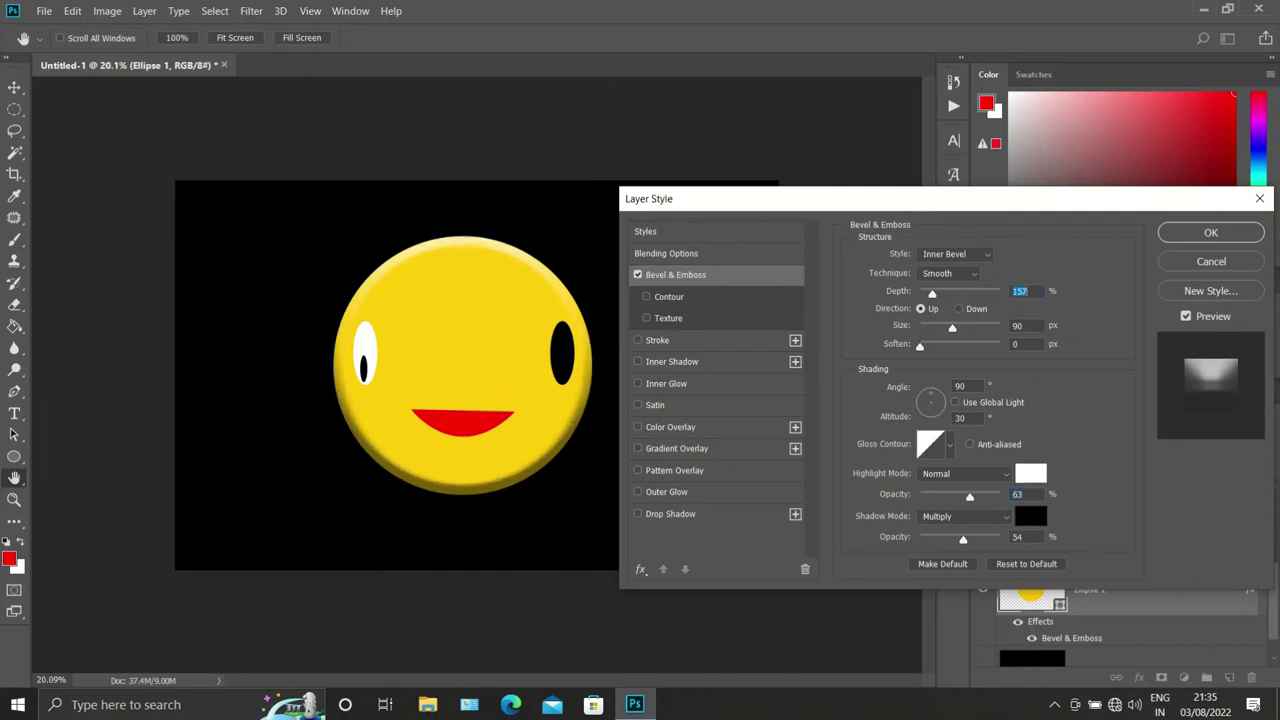
{"action": "scroll", "coordinate": [1017, 494], "scroll_direction": "down", "scroll_amount": 12}
{"action": "scroll", "coordinate": [1017, 494], "scroll_direction": "down", "scroll_amount": 12}
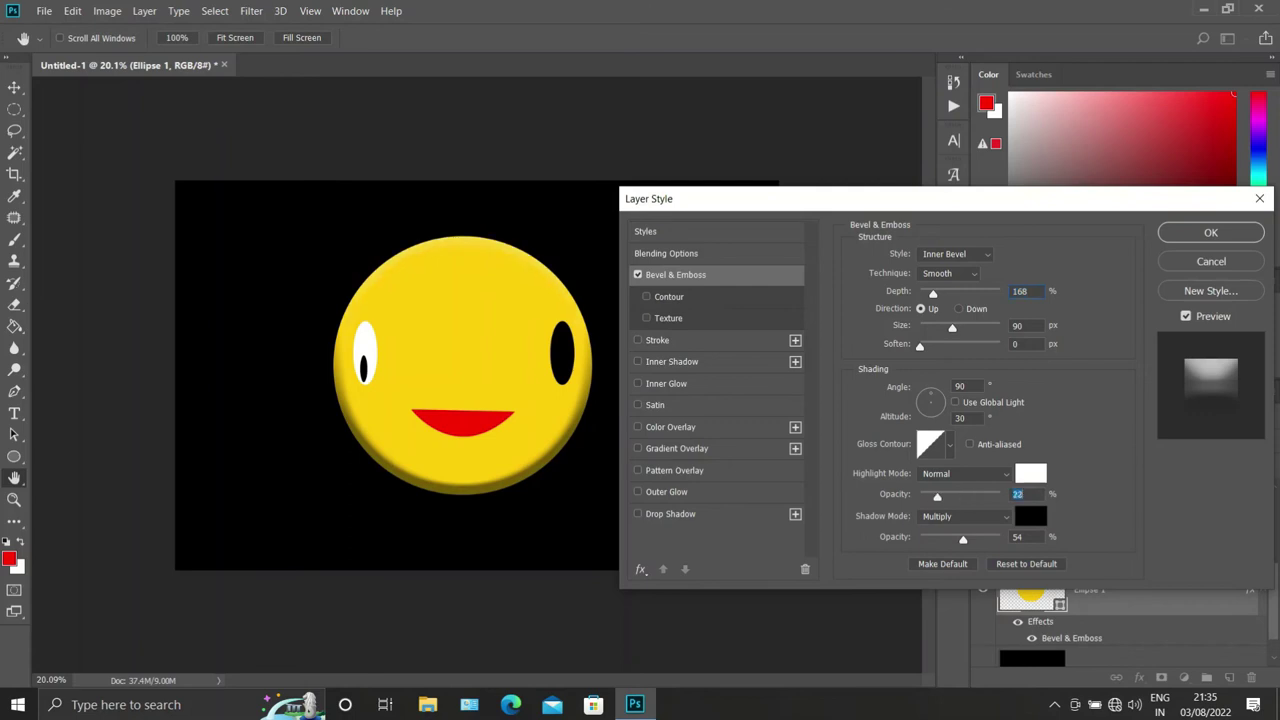
{"action": "scroll", "coordinate": [1017, 494], "scroll_direction": "up", "scroll_amount": 7}
{"action": "scroll", "coordinate": [1017, 494], "scroll_direction": "up", "scroll_amount": 10}
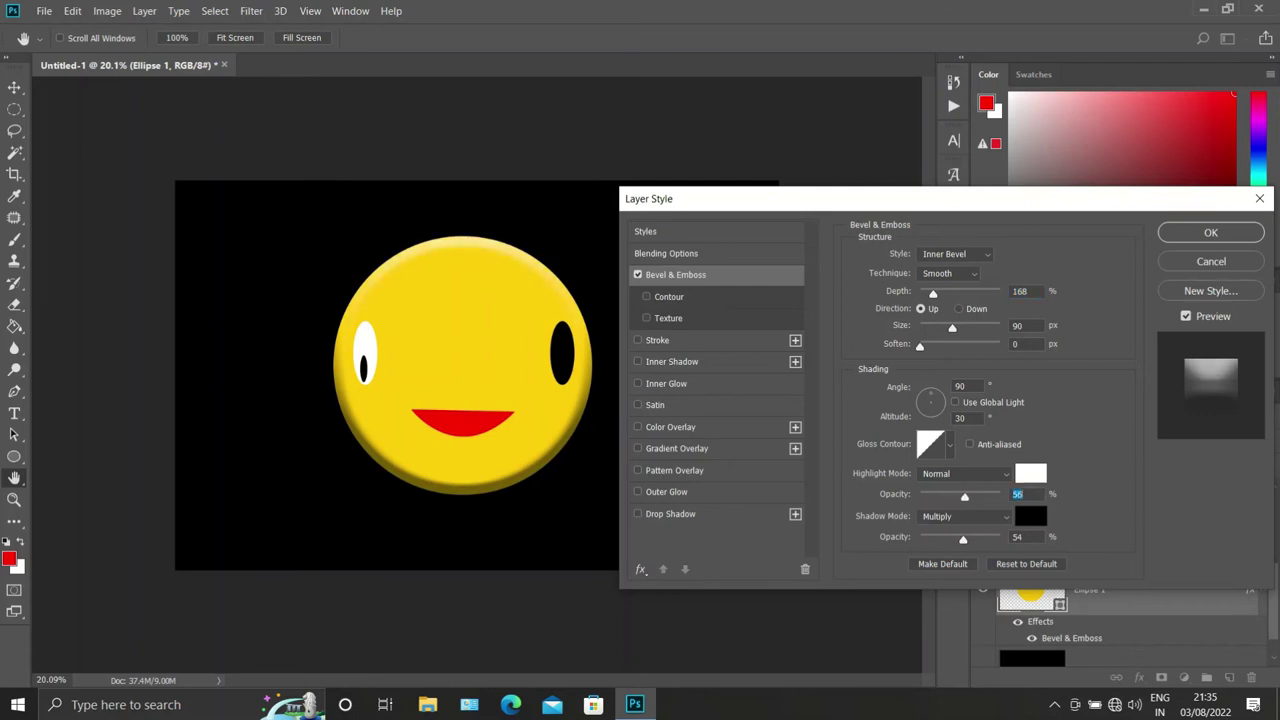
{"action": "scroll", "coordinate": [1017, 537], "scroll_direction": "down", "scroll_amount": 3}
{"action": "scroll", "coordinate": [1017, 343], "scroll_direction": "up", "scroll_amount": 12}
{"action": "scroll", "coordinate": [1017, 343], "scroll_direction": "down", "scroll_amount": 1}
{"action": "scroll", "coordinate": [1017, 343], "scroll_direction": "down", "scroll_amount": 1}
{"action": "scroll", "coordinate": [1017, 343], "scroll_direction": "down", "scroll_amount": 1}
{"action": "key", "text": "Return"}
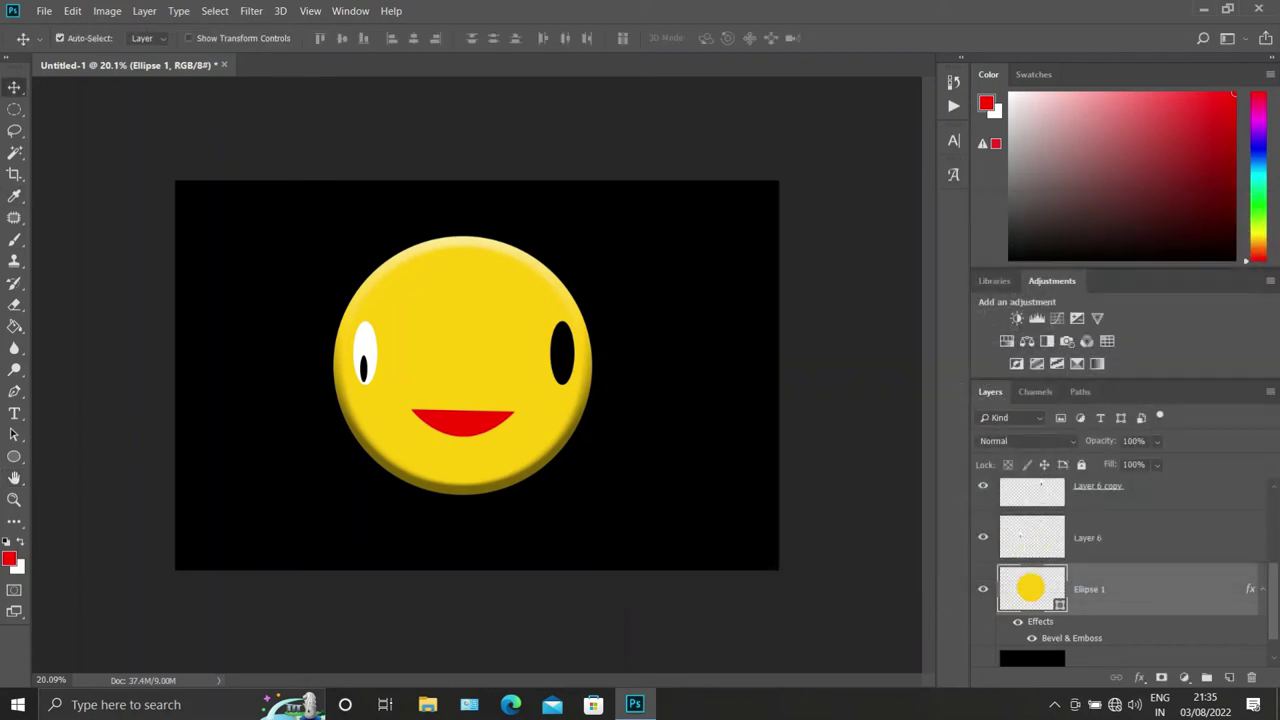
Step: Toggle the eye layers' visibility to check them
{"action": "scroll", "coordinate": [1120, 570], "scroll_direction": "up", "scroll_amount": 1}
{"action": "left_click_drag", "start_coordinate": [983, 538], "coordinate": [983, 486]}
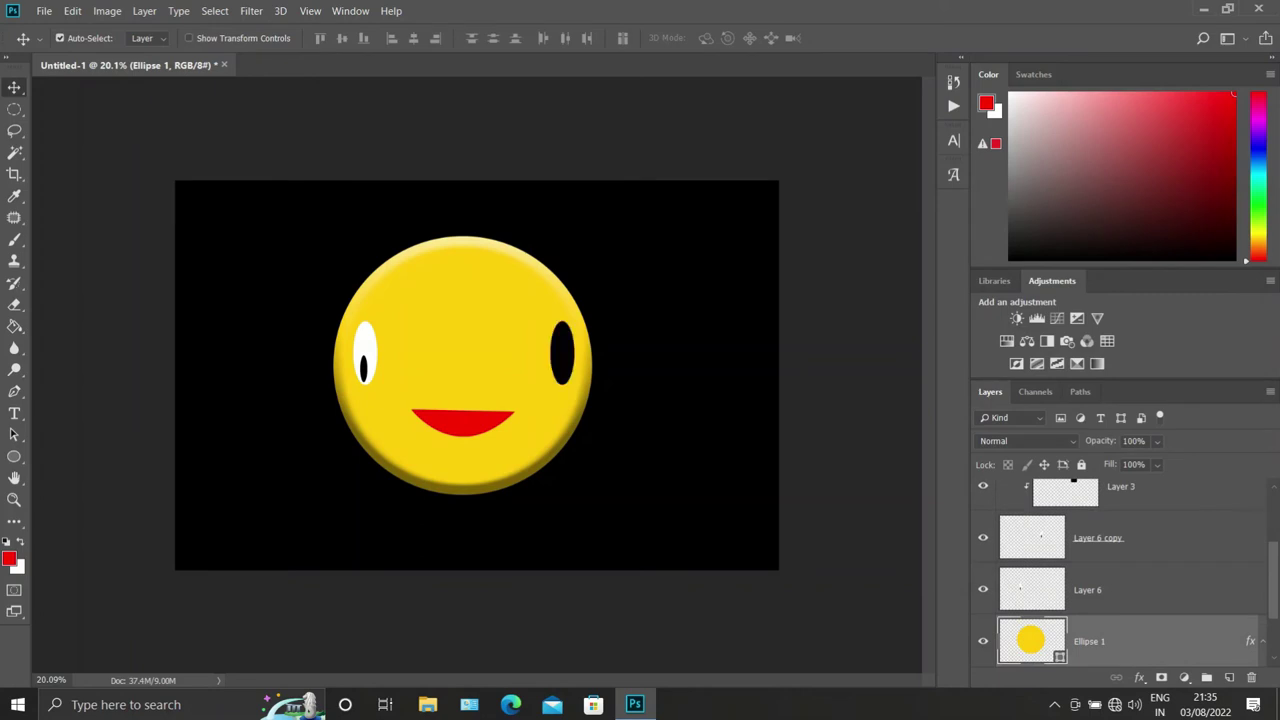
{"action": "left_click", "coordinate": [983, 589]}
{"action": "left_click", "coordinate": [983, 589]}
{"action": "scroll", "coordinate": [1120, 570], "scroll_direction": "up", "scroll_amount": 2}
Step: Add a Bevel & Emboss to mouth Layer 7 with soften 1
{"action": "left_click", "coordinate": [1100, 505]}
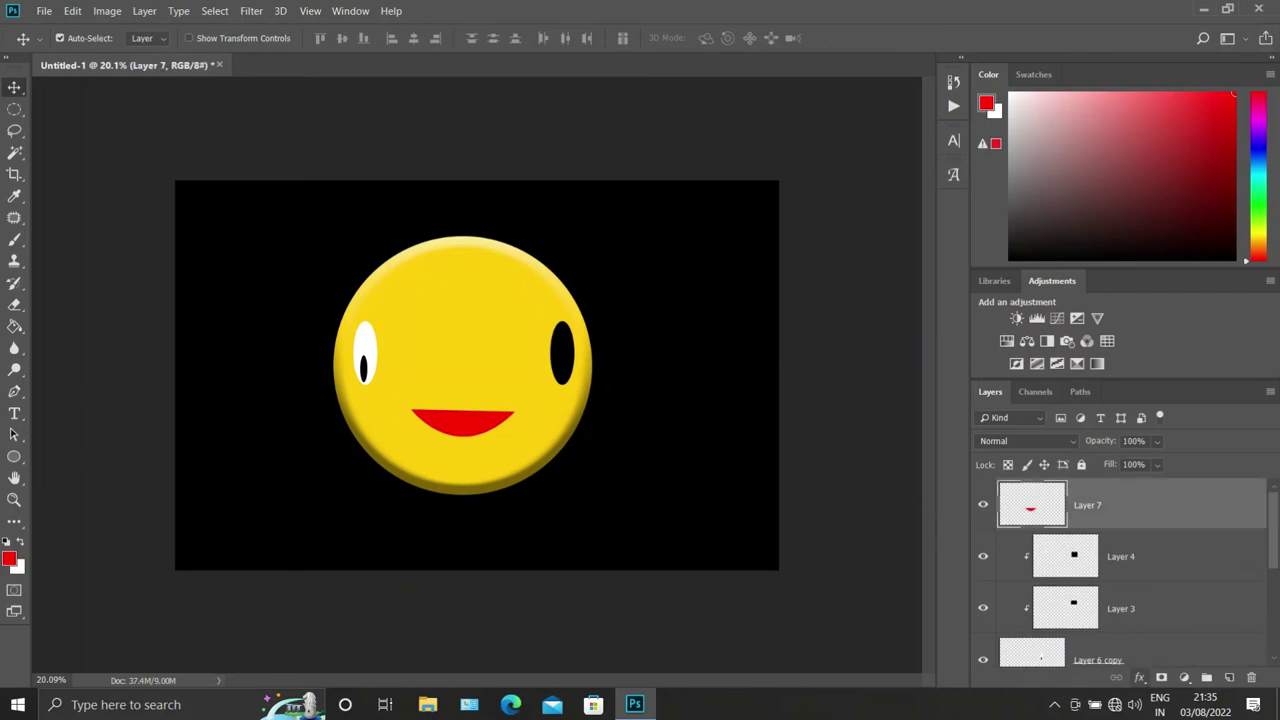
{"action": "left_click", "coordinate": [1139, 677]}
{"action": "left_click", "coordinate": [1180, 541]}
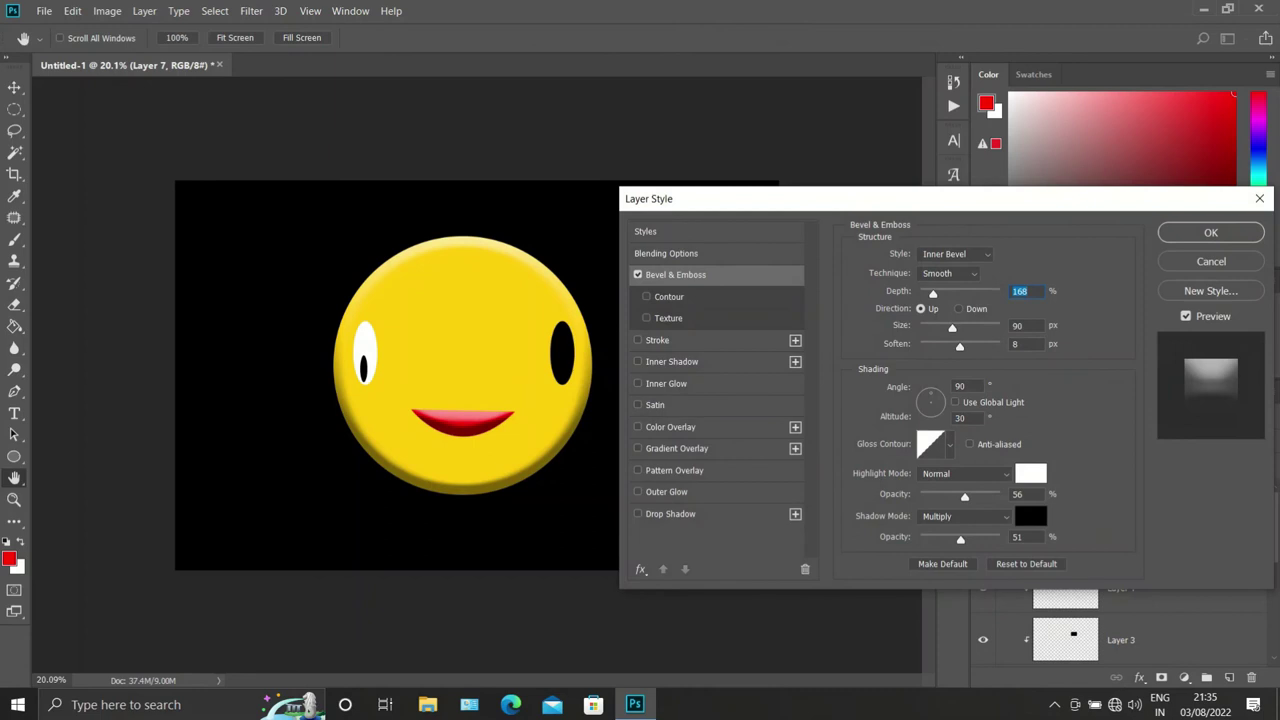
{"action": "key", "text": "Tab"}
{"action": "type", "text": "27"}
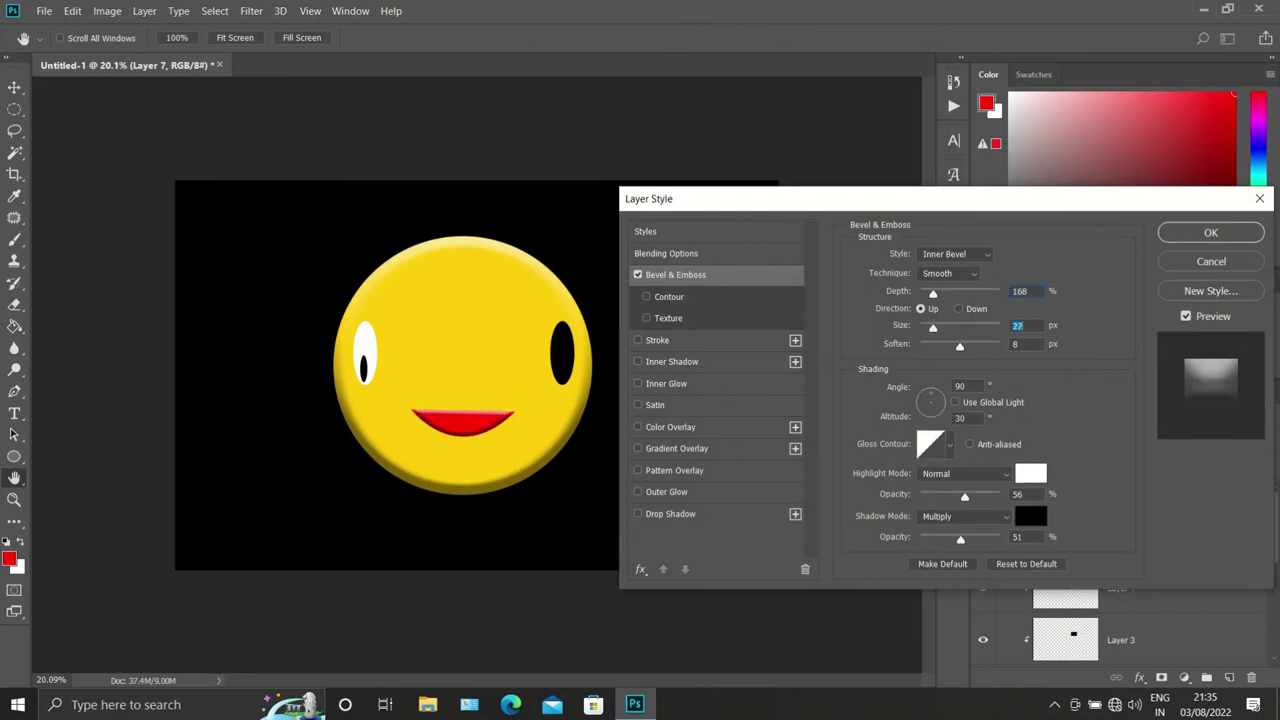
{"action": "key", "text": "Tab"}
{"action": "type", "text": "1"}
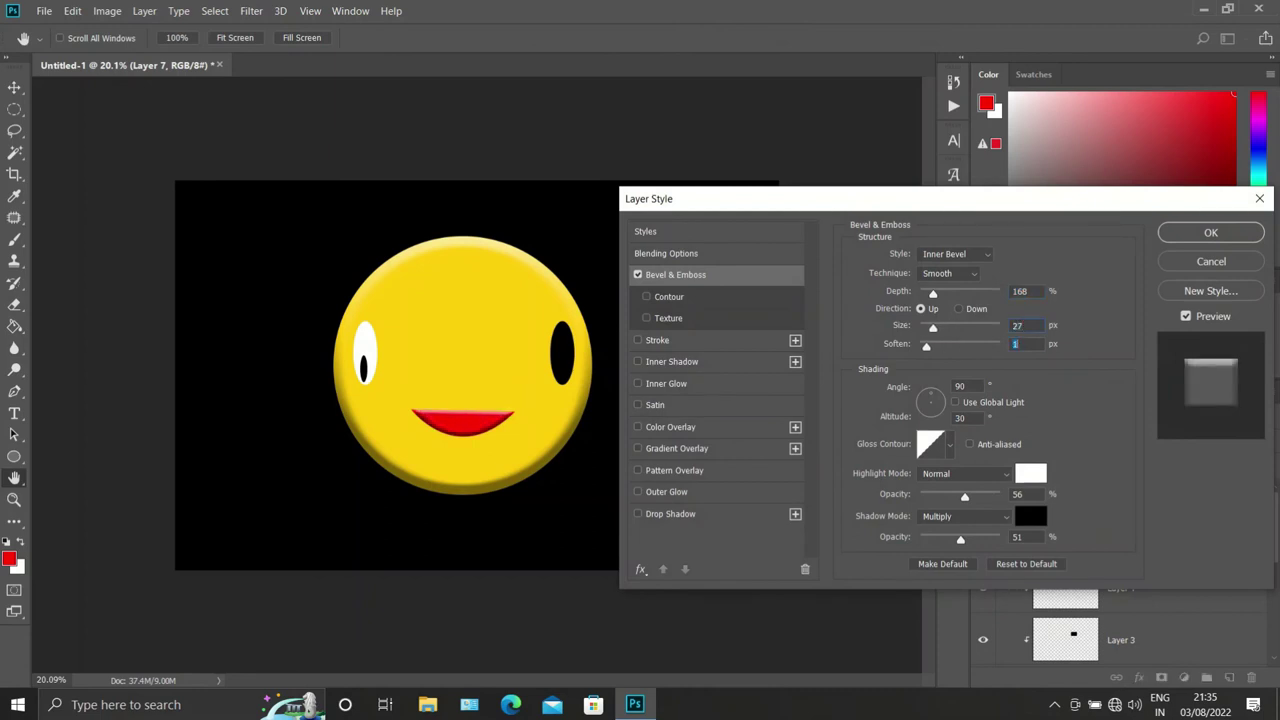
Step: Set the mouth bevel to 32 px size and 25% highlight opacity, and apply it
{"action": "left_click_drag", "start_coordinate": [933, 327], "coordinate": [940, 327]}
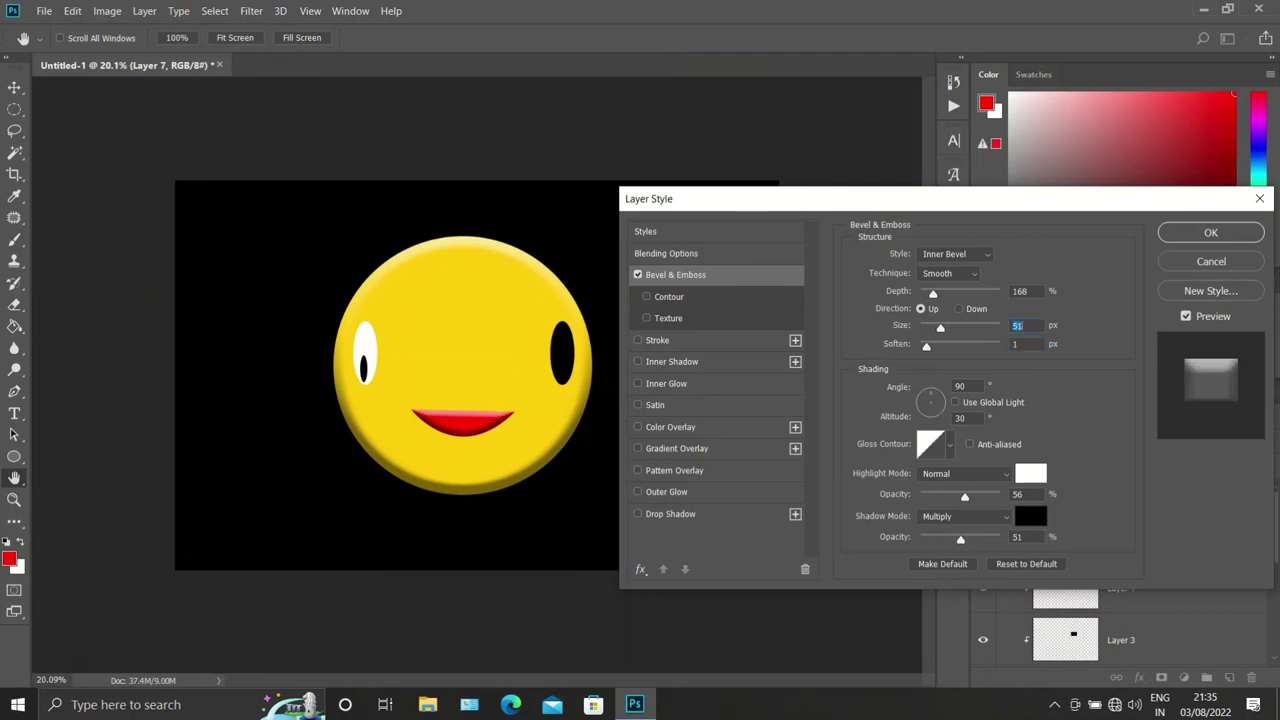
{"action": "left_click_drag", "start_coordinate": [965, 497], "coordinate": [938, 497]}
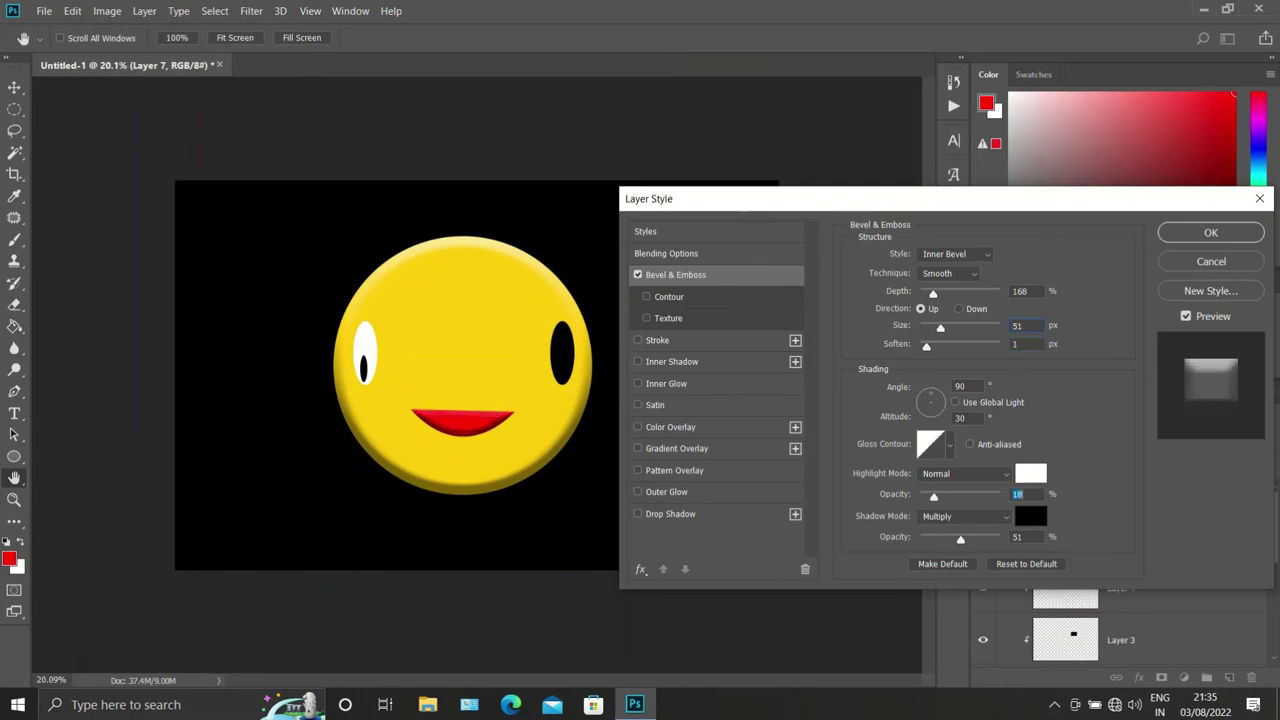
{"action": "key", "text": "Up"}
{"action": "left_click", "coordinate": [1017, 325]}
{"action": "type", "text": "32"}
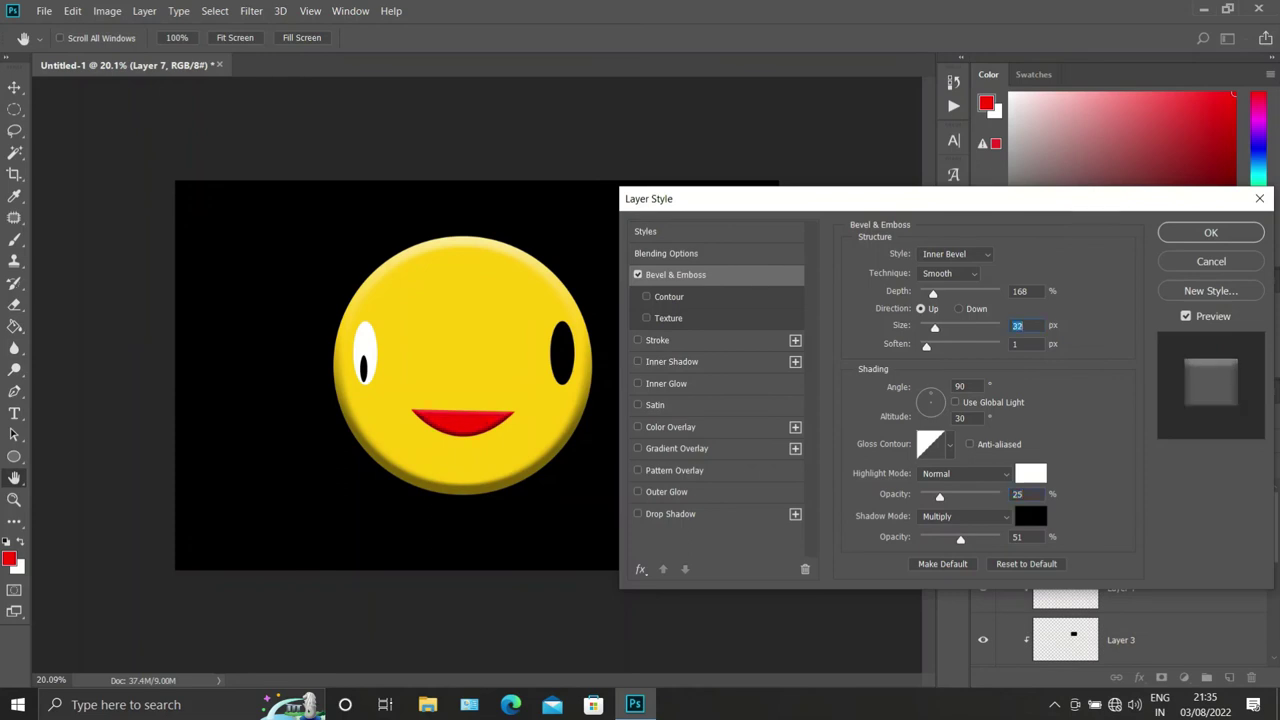
{"action": "key", "text": "Return"}
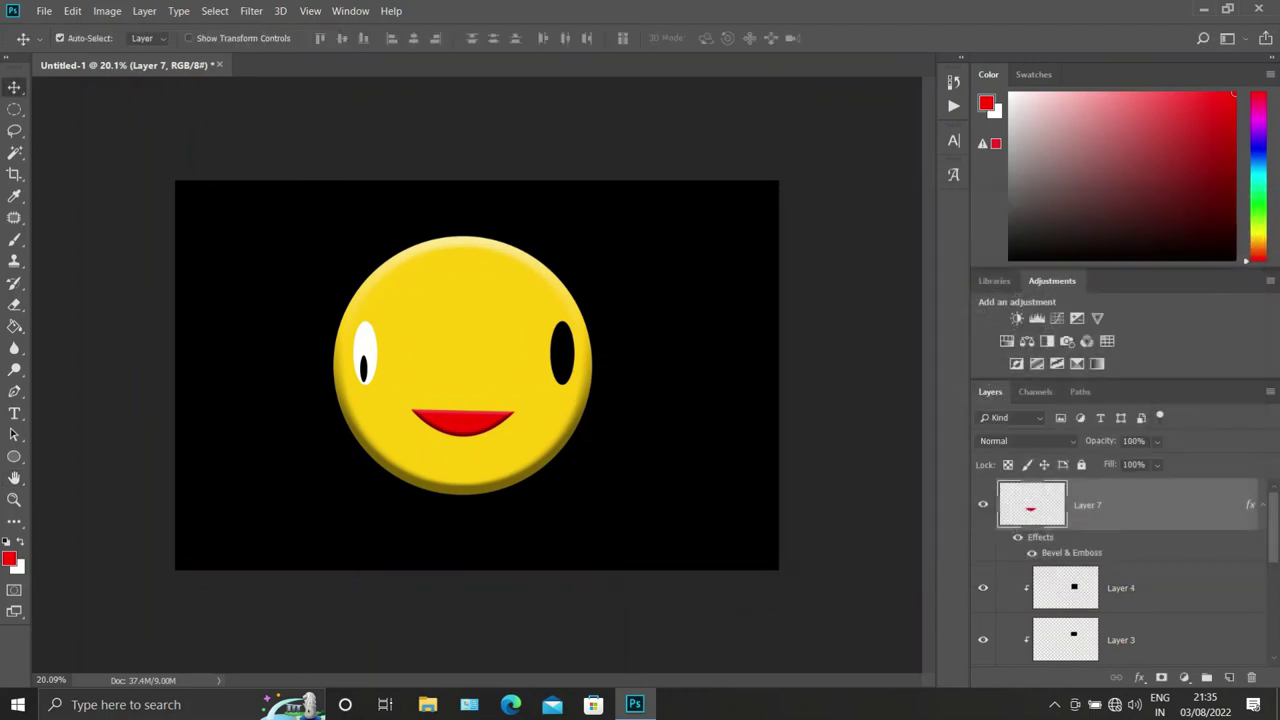
Step: Show the Timeline panel and create a frame animation from the current face
{"action": "scroll", "coordinate": [1120, 570], "scroll_direction": "down", "scroll_amount": 5}
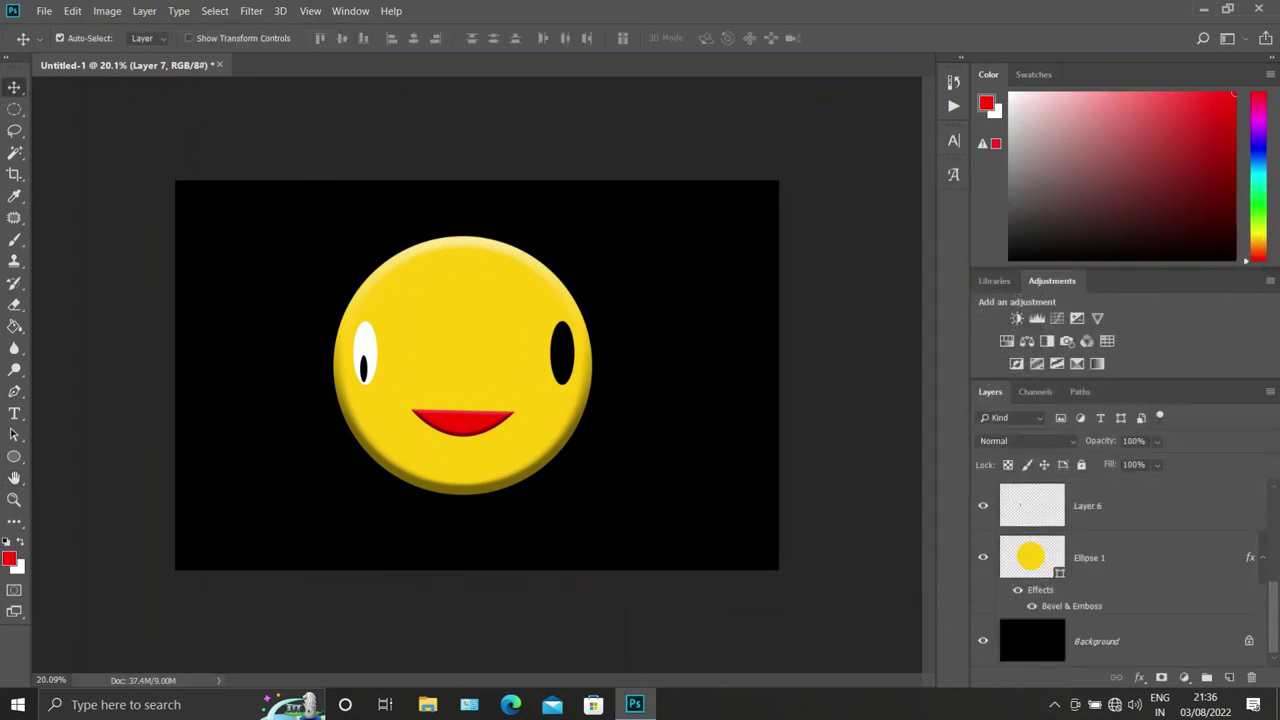
{"action": "scroll", "coordinate": [1120, 570], "scroll_direction": "up", "scroll_amount": 5}
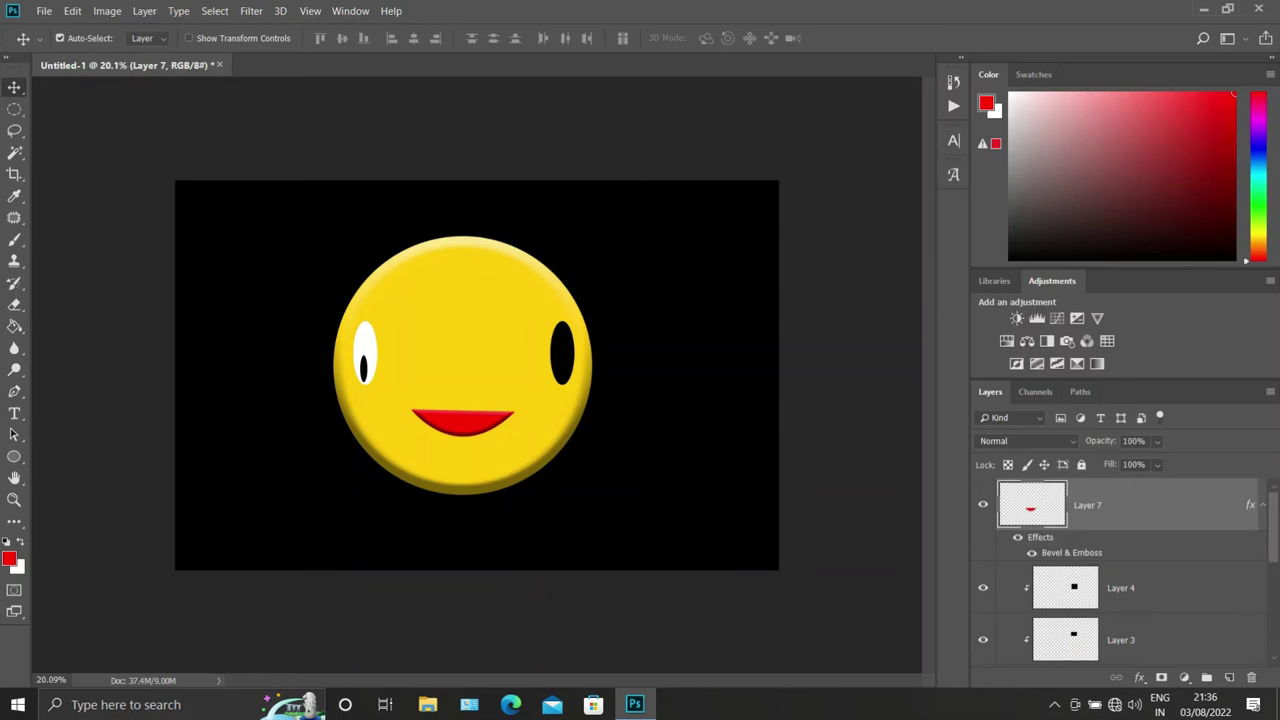
{"action": "left_click", "coordinate": [350, 10]}
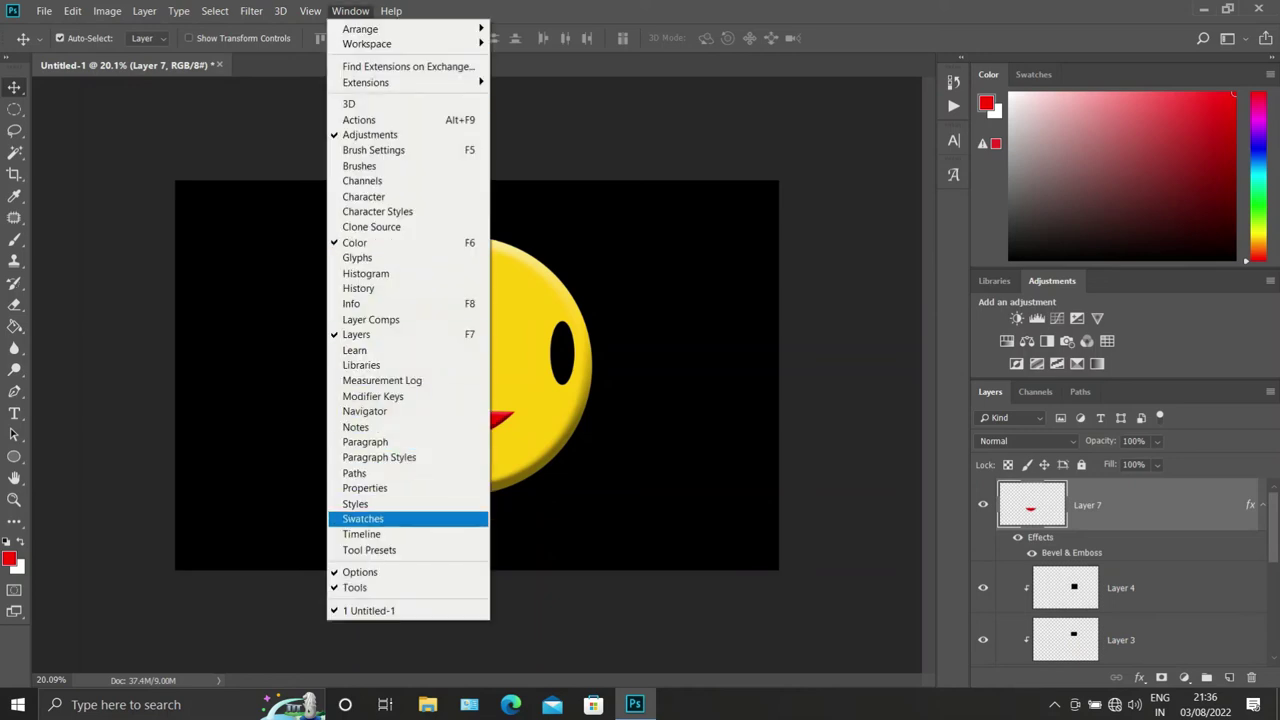
{"action": "left_click", "coordinate": [365, 531]}
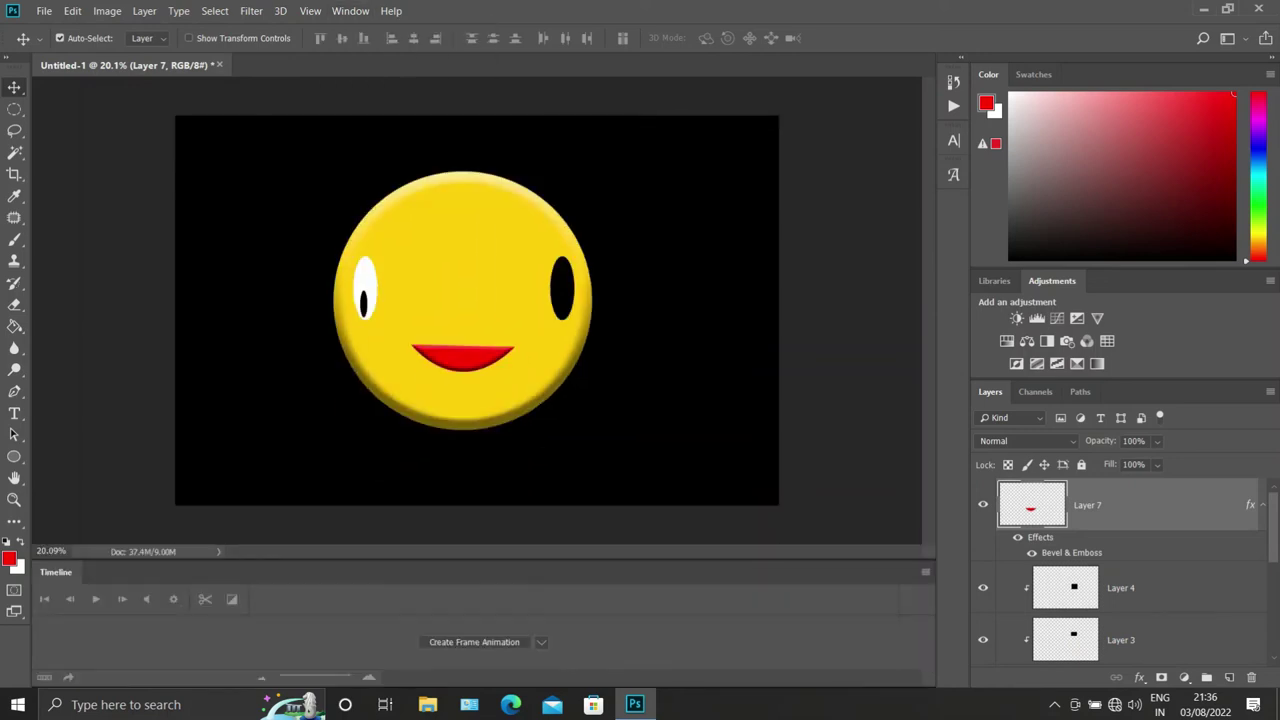
{"action": "left_click", "coordinate": [541, 642]}
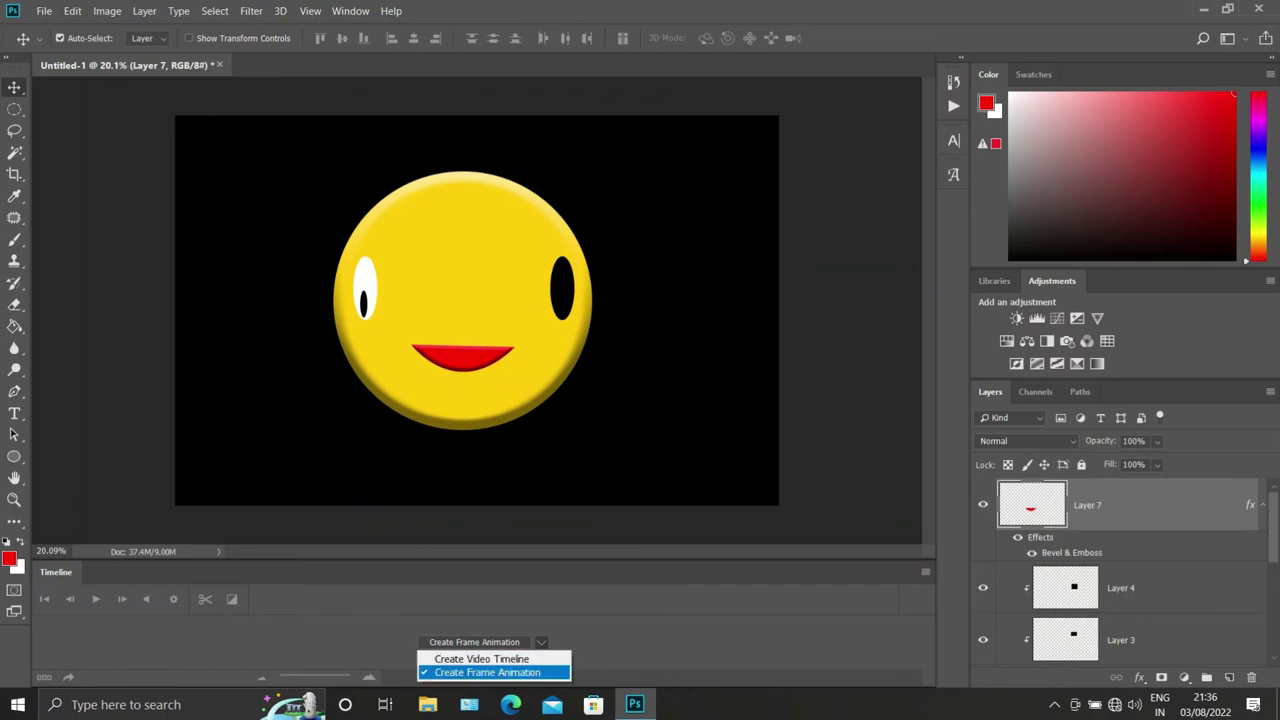
{"action": "left_click", "coordinate": [487, 672]}
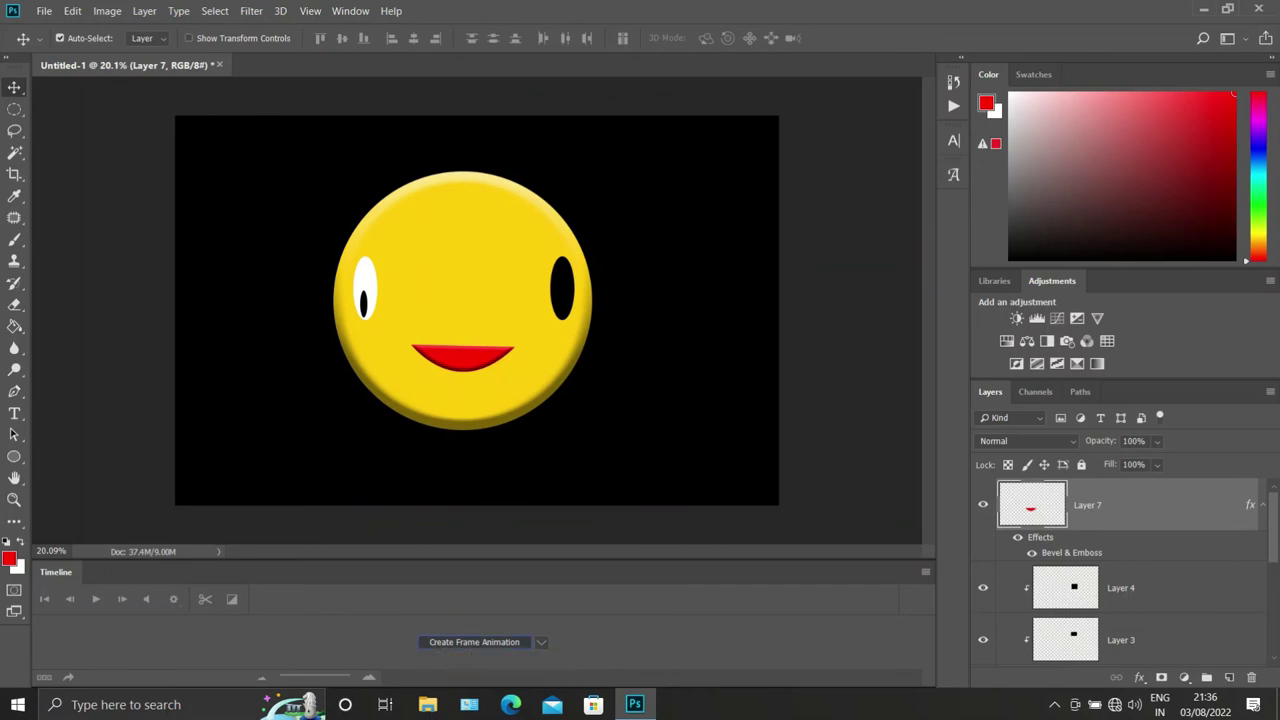
{"action": "left_click", "coordinate": [474, 642]}
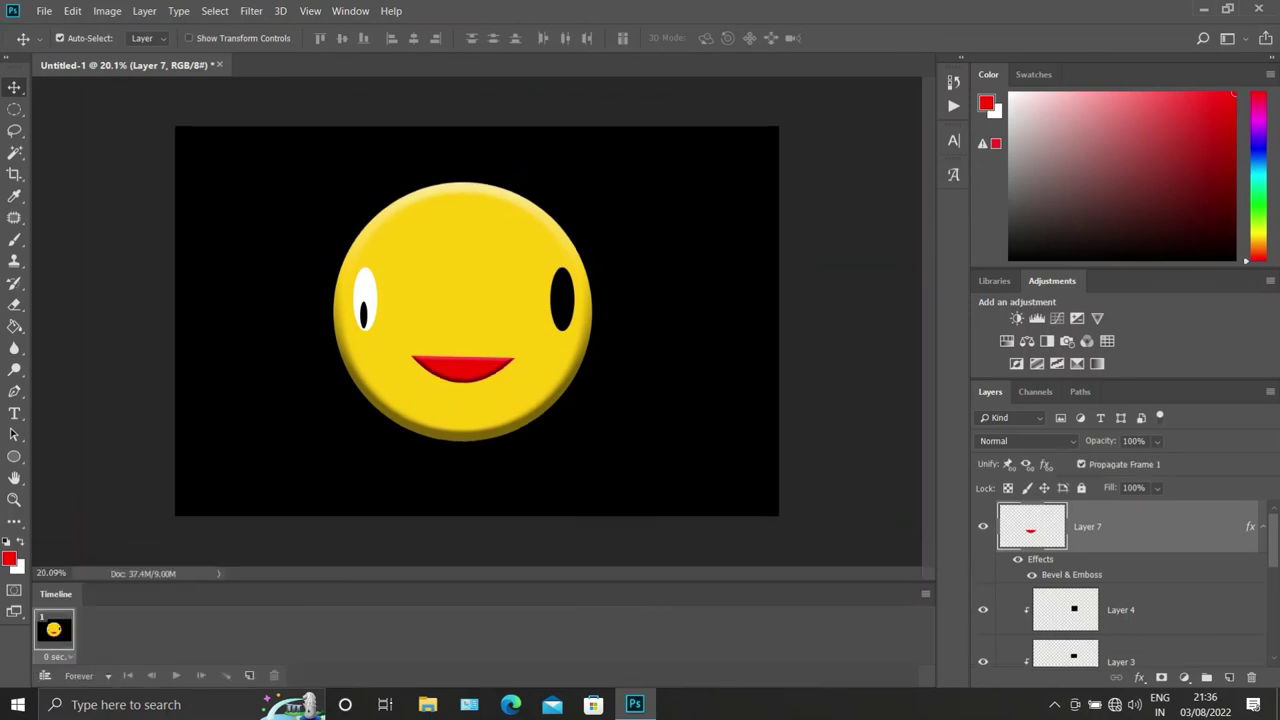
Step: Keep Layer 4 hidden so the right eye stays open in frame 1
{"action": "left_click", "coordinate": [983, 609]}
{"action": "left_click", "coordinate": [983, 609]}
{"action": "left_click", "coordinate": [983, 609]}
{"action": "left_click", "coordinate": [983, 609]}
Step: Add a second frame with Layer 4 shown to close the right eye, then preview playback
{"action": "left_click", "coordinate": [249, 675]}
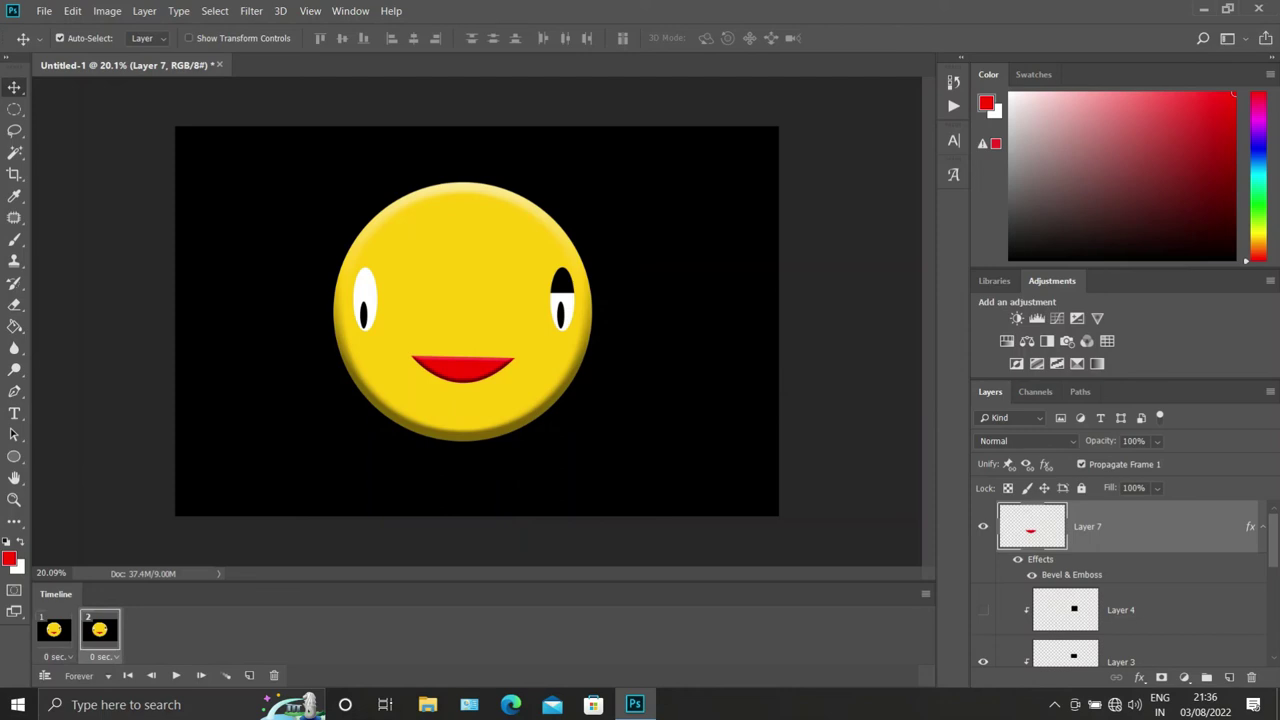
{"action": "left_click", "coordinate": [983, 609]}
{"action": "left_click", "coordinate": [176, 675]}
{"action": "key", "text": "space"}
{"action": "left_click", "coordinate": [54, 629]}
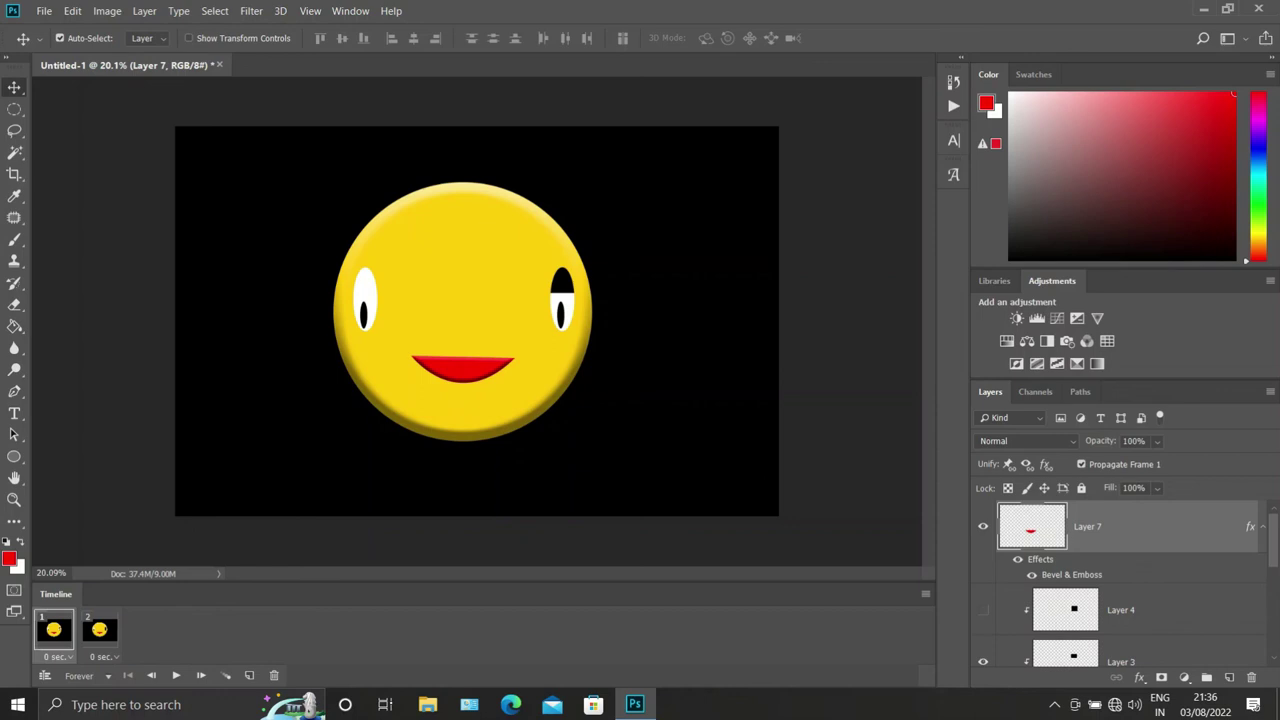
{"action": "left_click", "coordinate": [99, 629]}
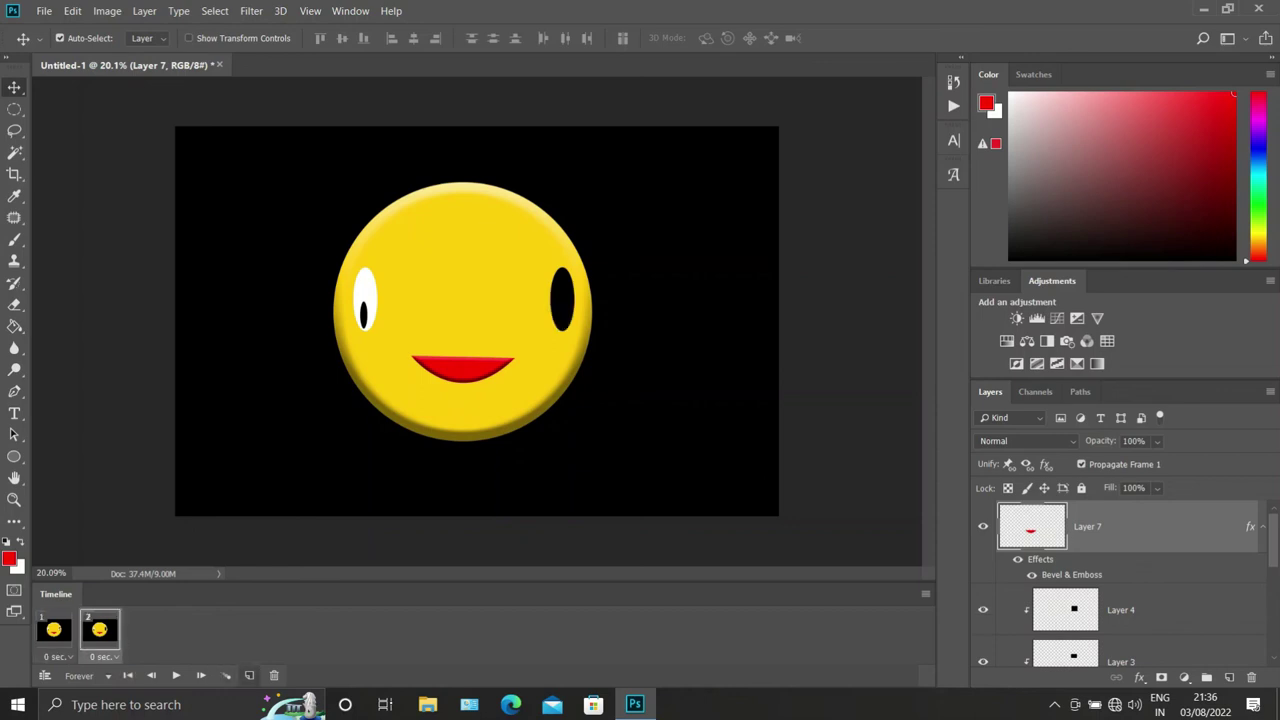
Step: Add a third frame, then hide Layers 3 and 4 in frame 1
{"action": "left_click", "coordinate": [249, 675]}
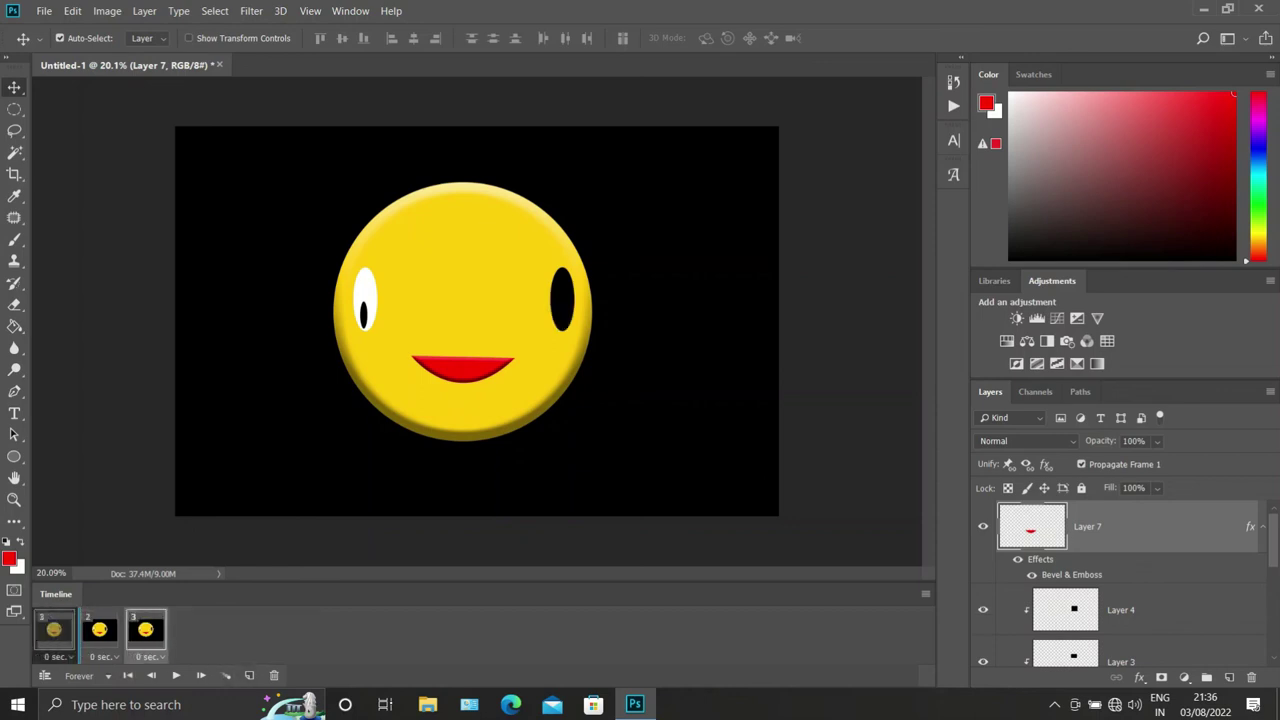
{"action": "left_click", "coordinate": [54, 629]}
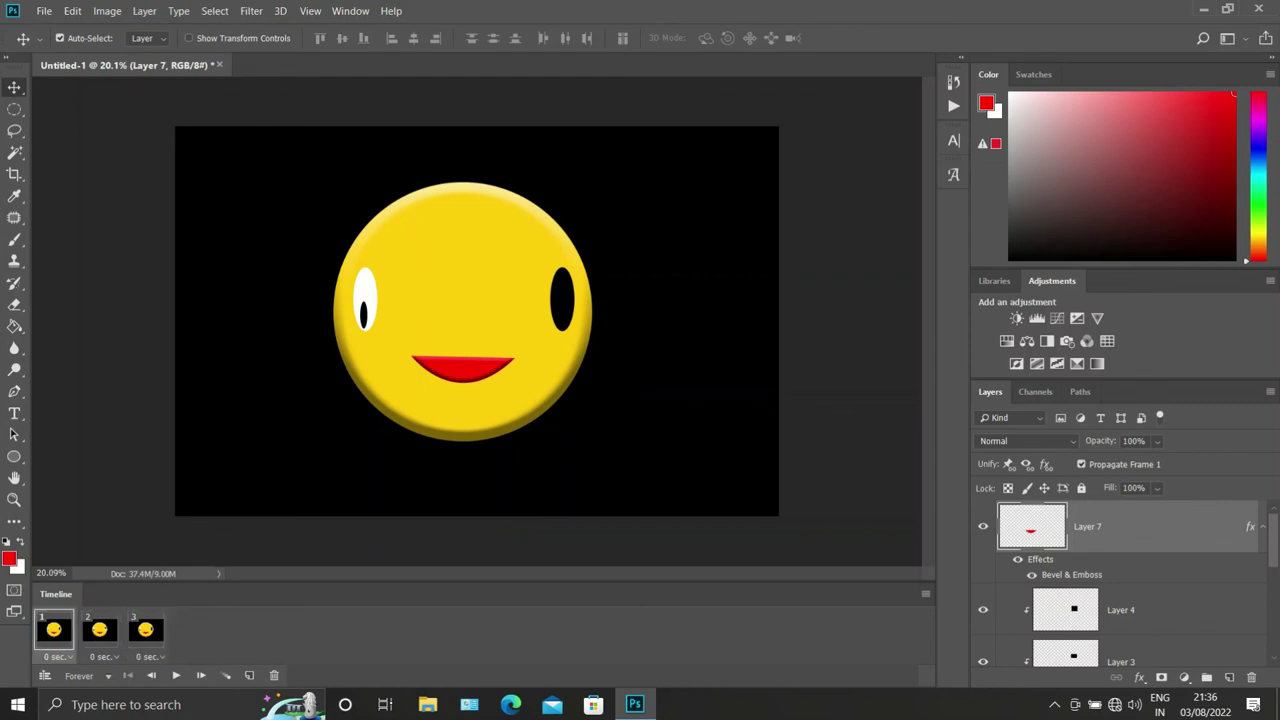
{"action": "left_click", "coordinate": [983, 609]}
{"action": "left_click", "coordinate": [983, 661]}
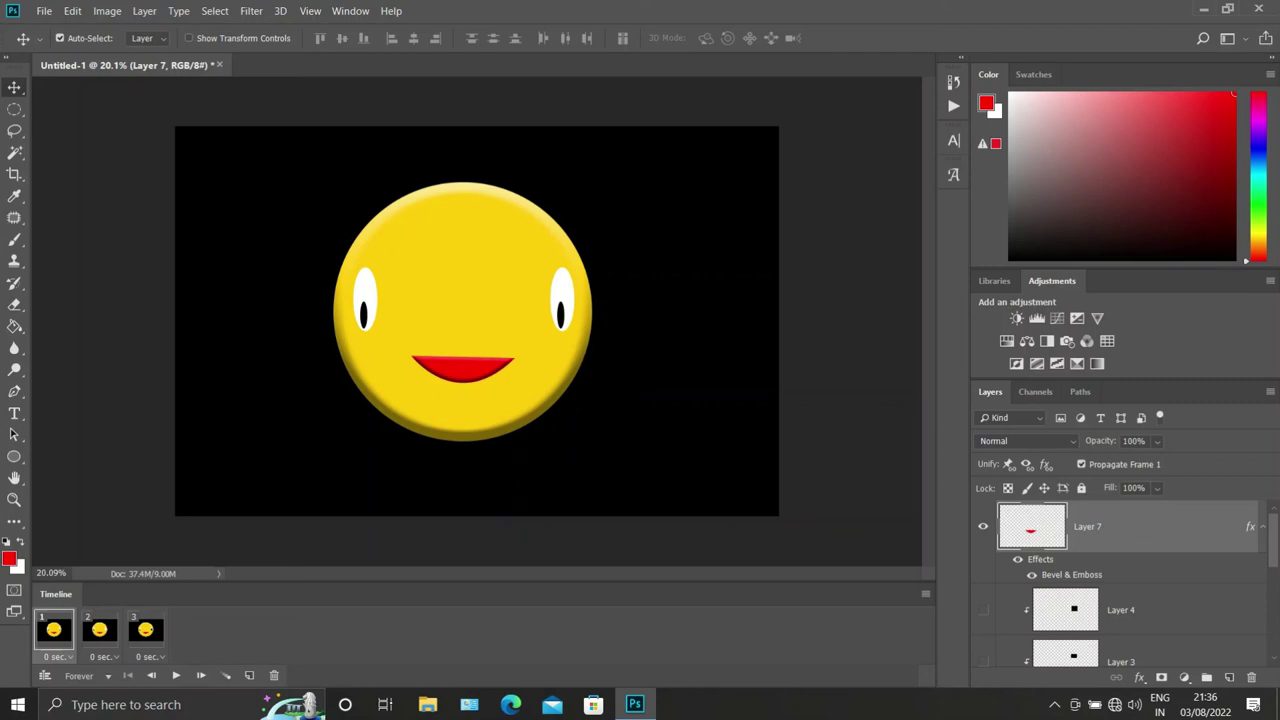
Step: In frame 2, show only Layer 3 for a half-shut right eye
{"action": "left_click", "coordinate": [99, 629]}
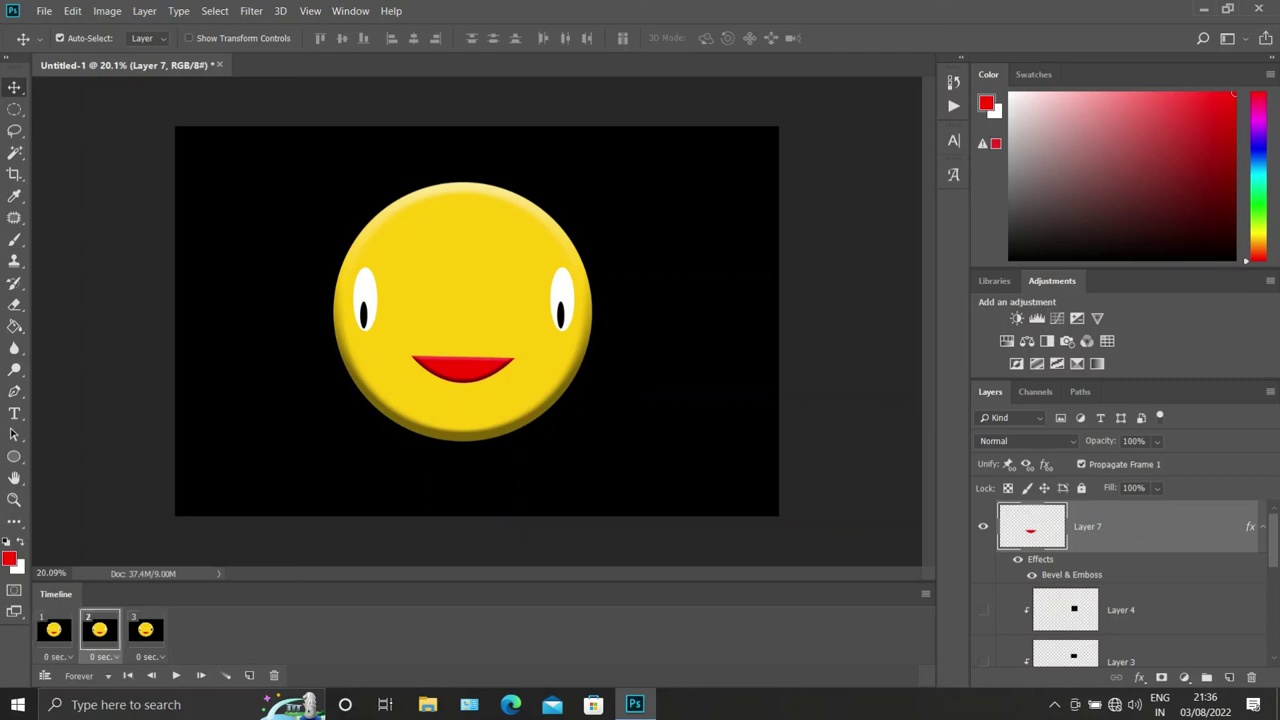
{"action": "left_click", "coordinate": [145, 629]}
{"action": "left_click", "coordinate": [99, 629]}
{"action": "left_click", "coordinate": [983, 609]}
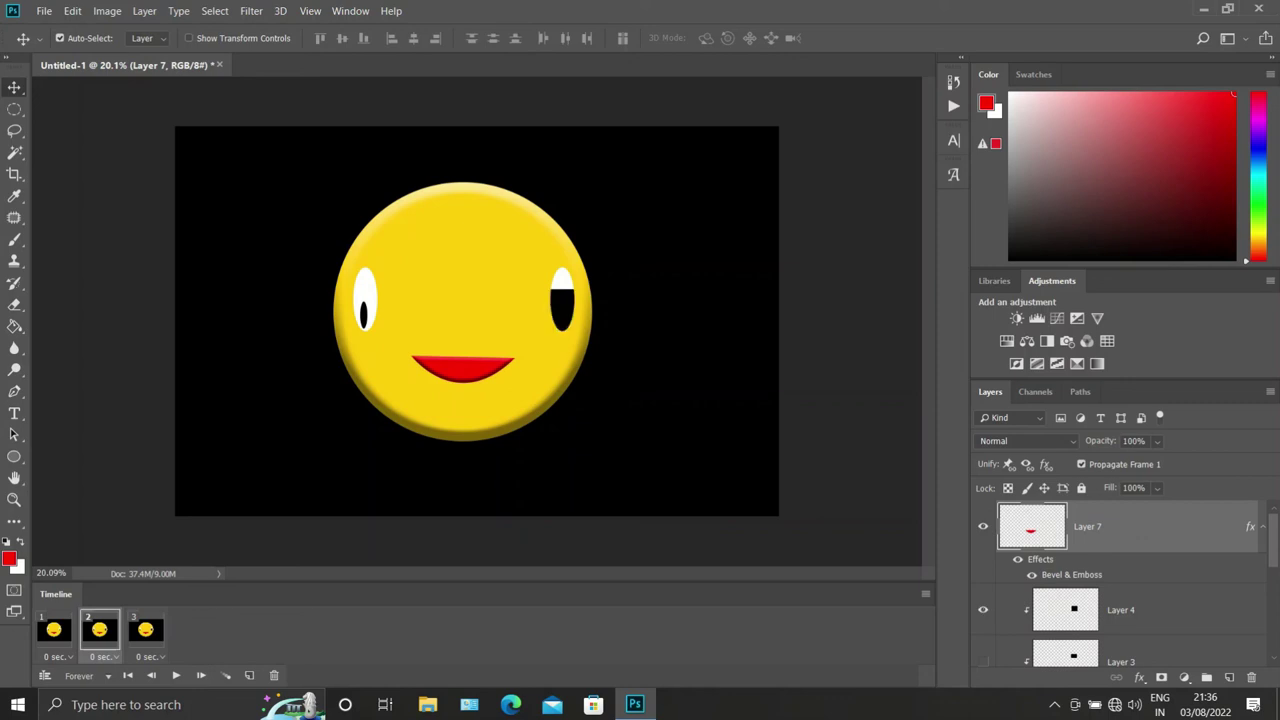
{"action": "left_click", "coordinate": [983, 609]}
{"action": "left_click", "coordinate": [983, 661]}
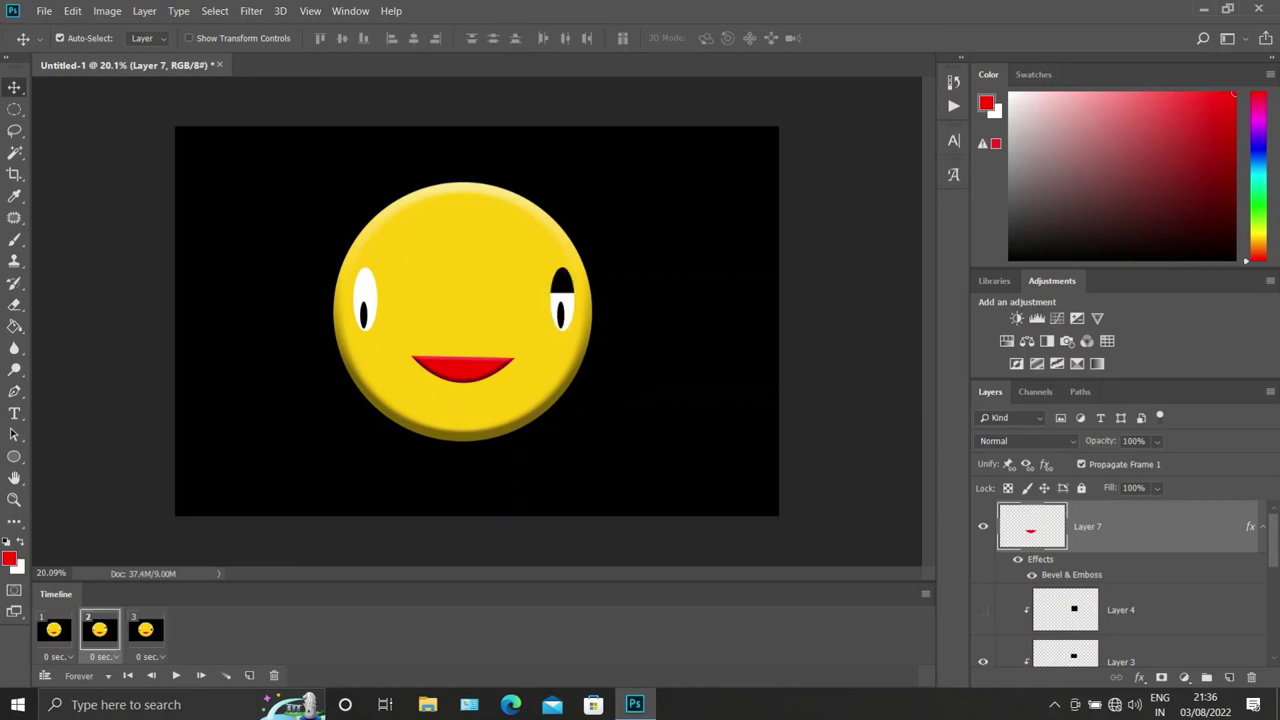
Step: In frame 3, show Layers 3 and 4 so the right eye is fully closed
{"action": "left_click", "coordinate": [145, 629]}
{"action": "left_click", "coordinate": [99, 629]}
{"action": "left_click", "coordinate": [145, 629]}
{"action": "left_click", "coordinate": [983, 661]}
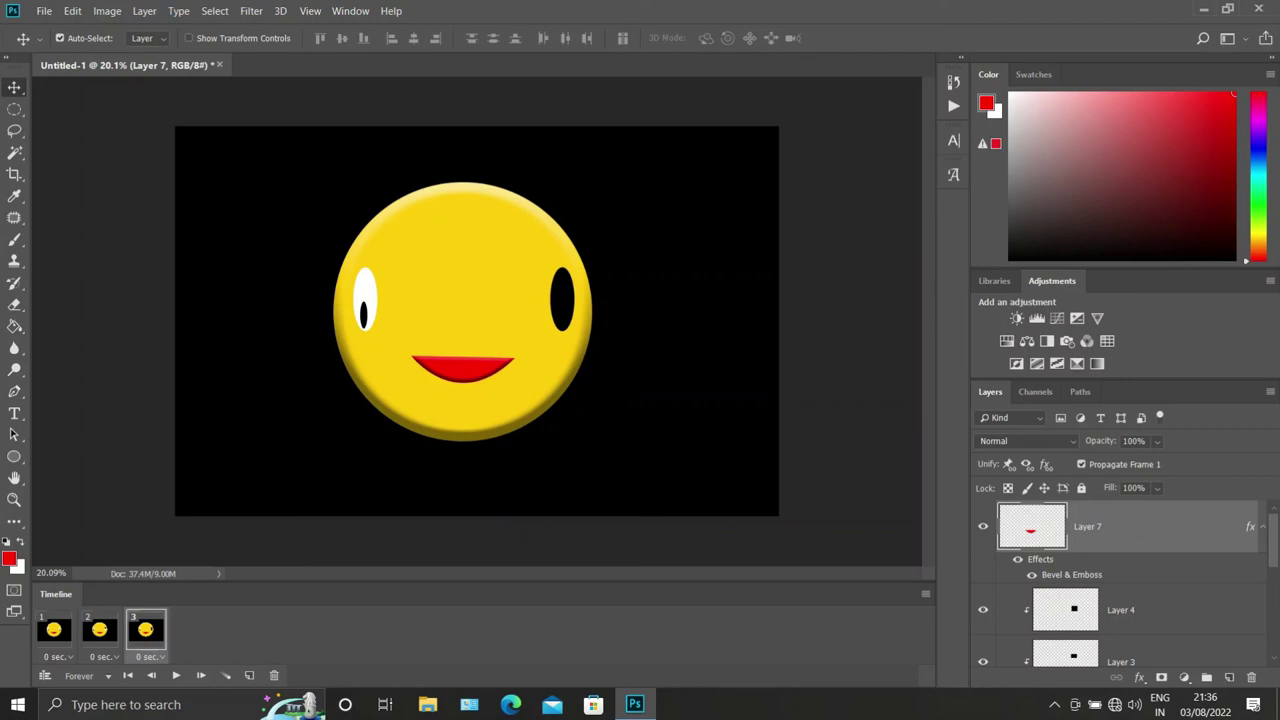
{"action": "left_click", "coordinate": [57, 657]}
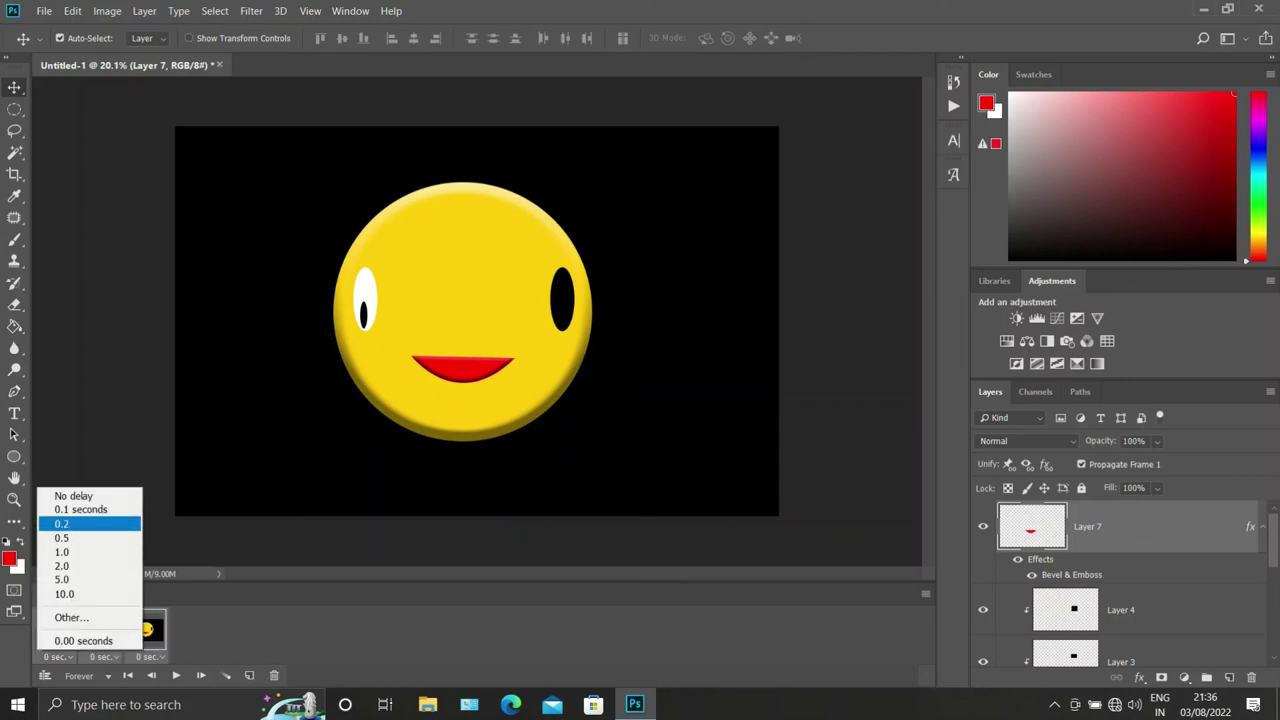
Step: Set a 0.2-second delay on all frames, play the blink, and close the Timeline panel
{"action": "left_click", "coordinate": [61, 524]}
{"action": "left_click", "coordinate": [175, 676]}
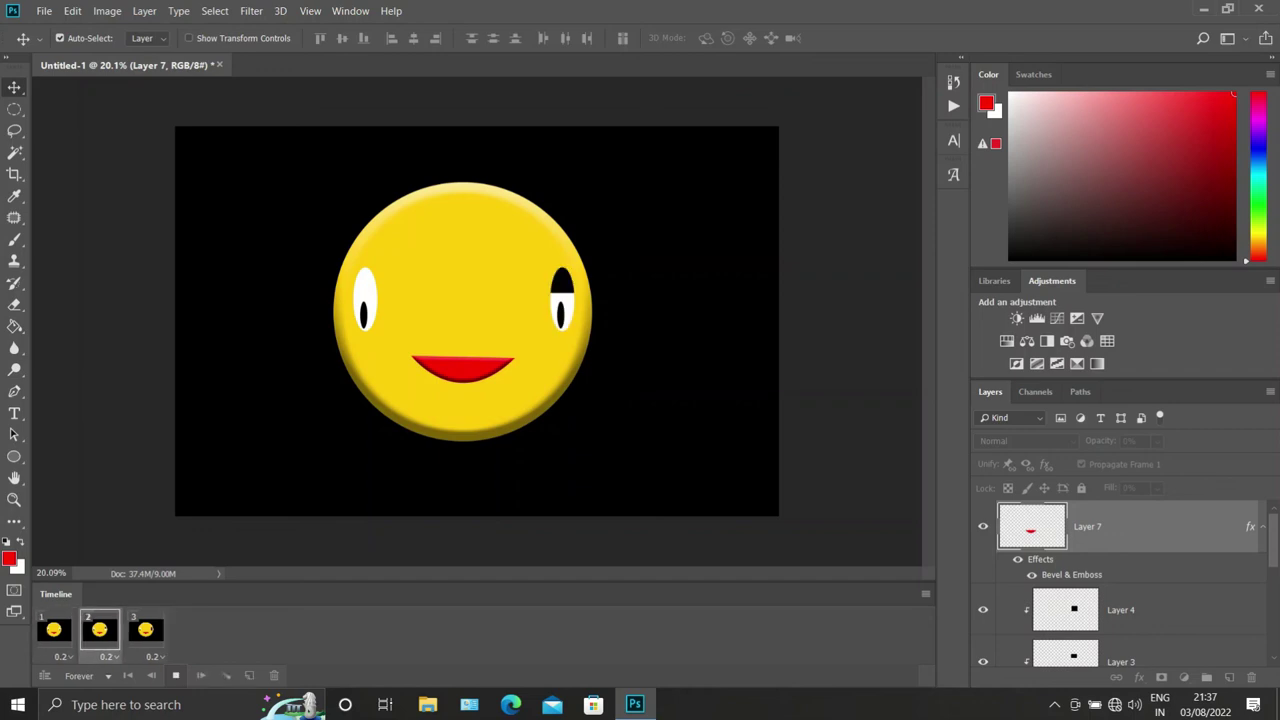
{"action": "left_click", "coordinate": [925, 593]}
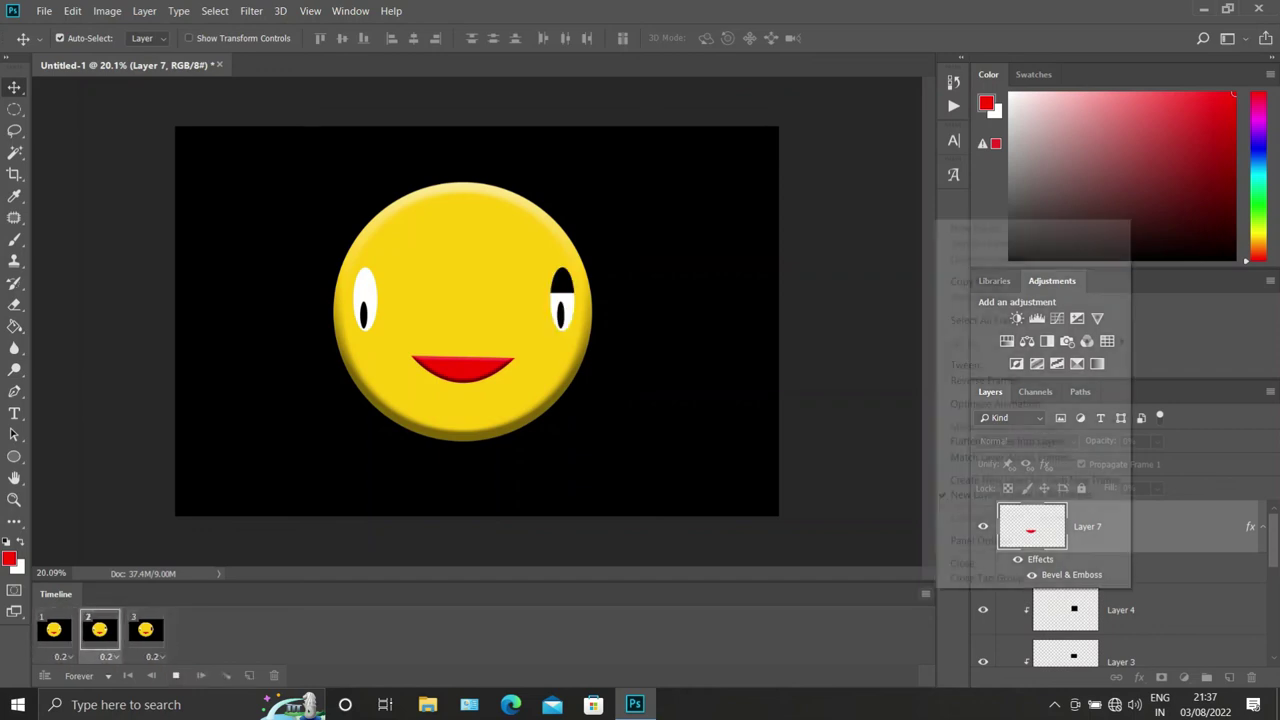
{"action": "left_click", "coordinate": [960, 563]}
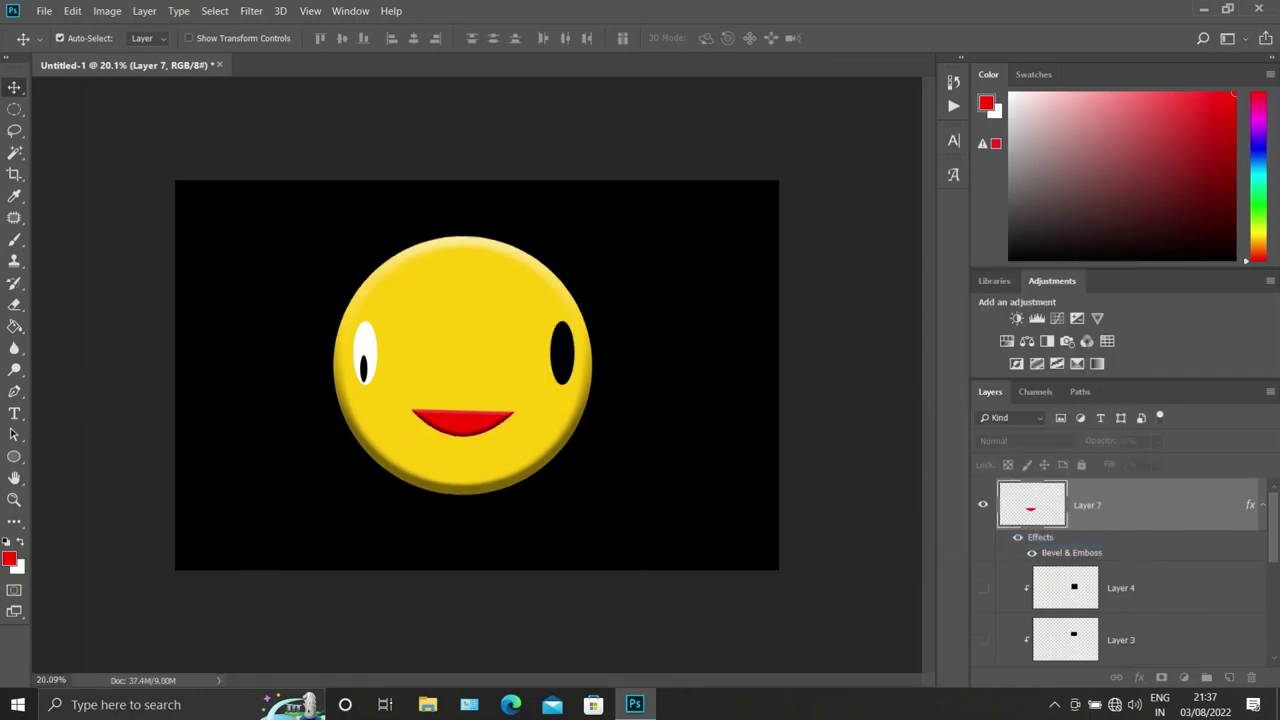
Step: Switch to Full Screen Mode with F twice so only the smiley shows on black
{"action": "key", "text": "f"}
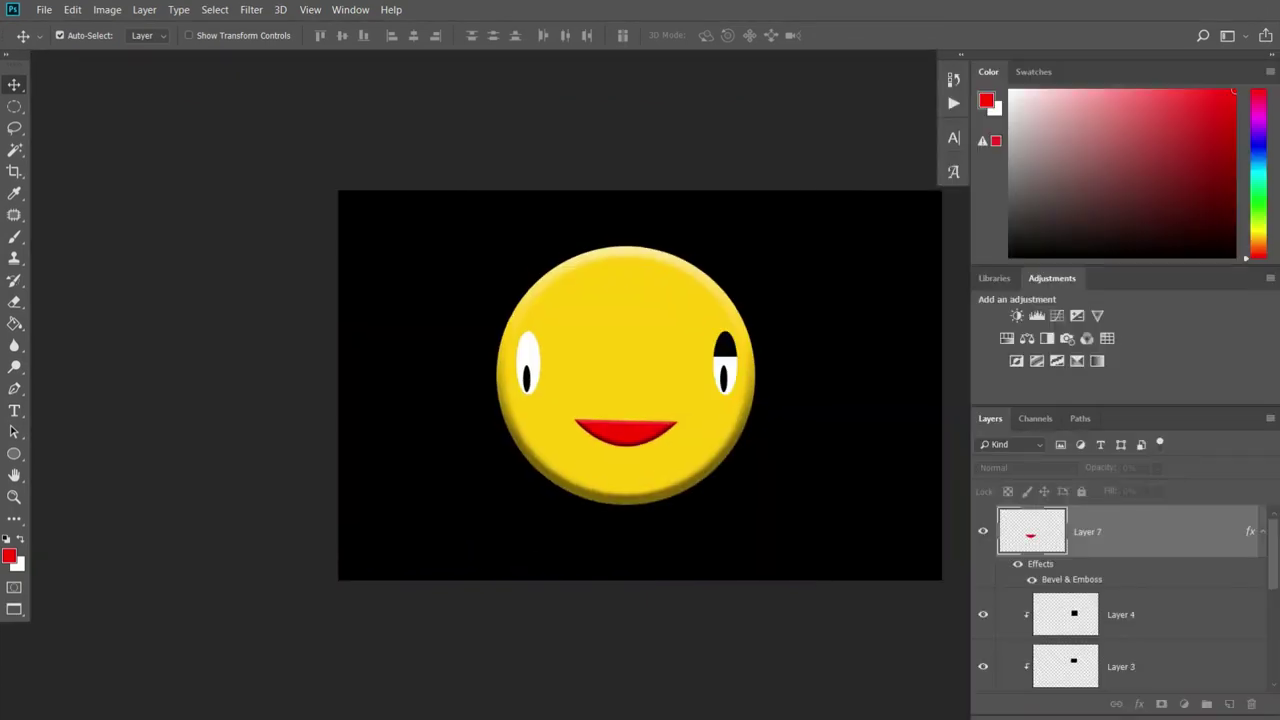
{"action": "key", "text": "f"}
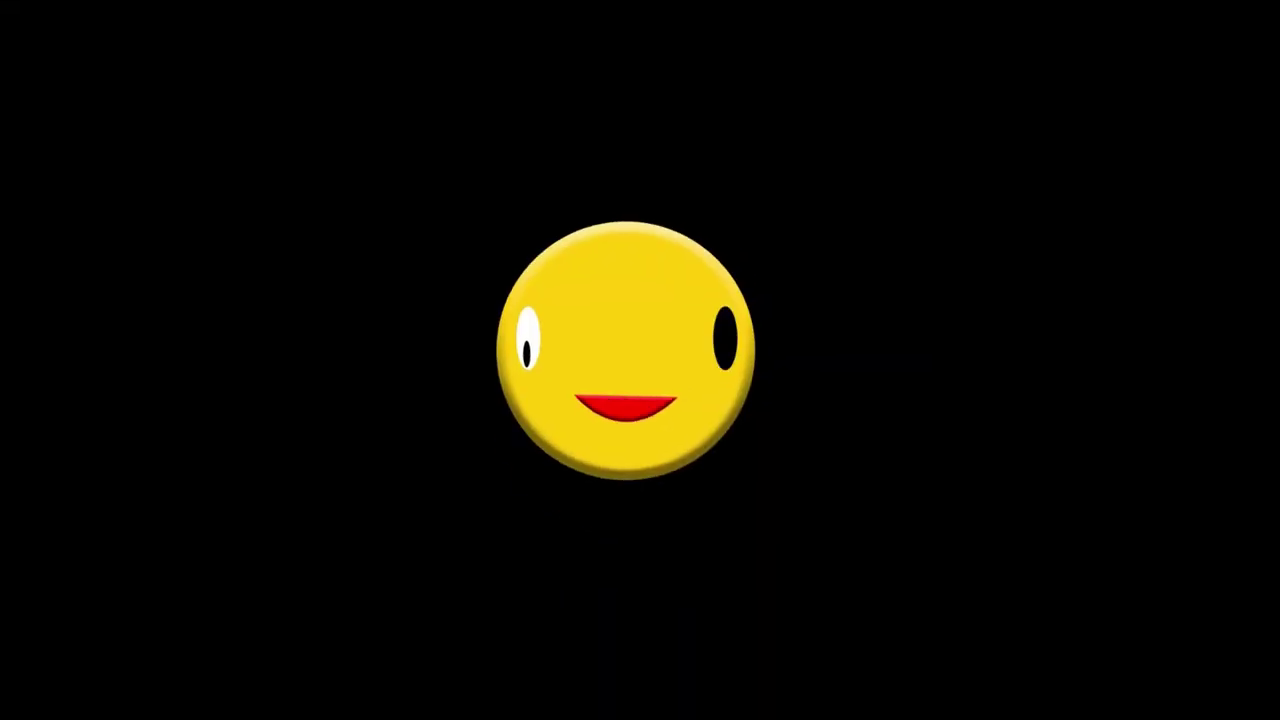